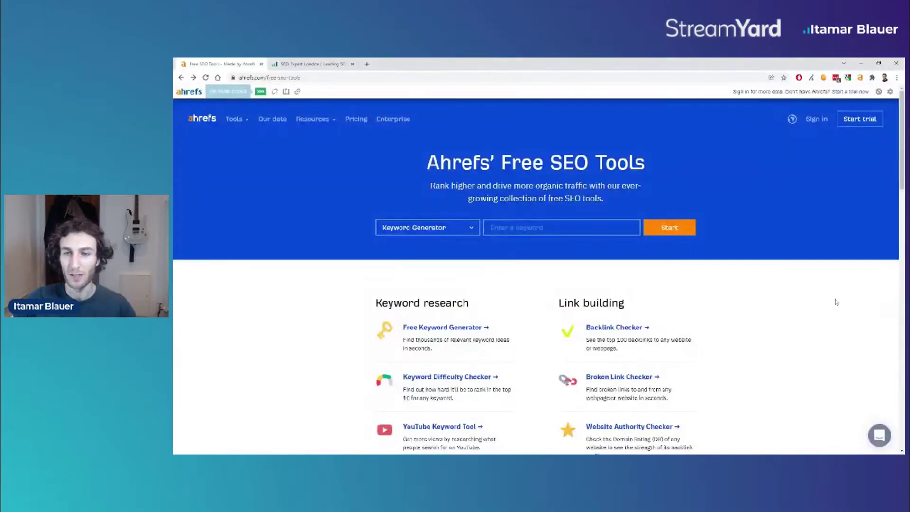
Step: Scroll down the free SEO tools page to the Other tools section with the SEO Toolbar link
scroll(727, 262, down, 1)
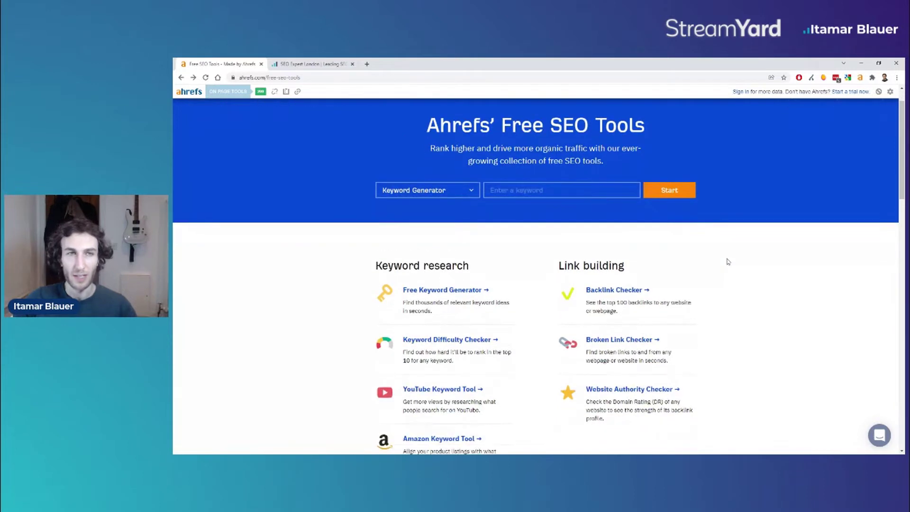
scroll(727, 262, down, 4)
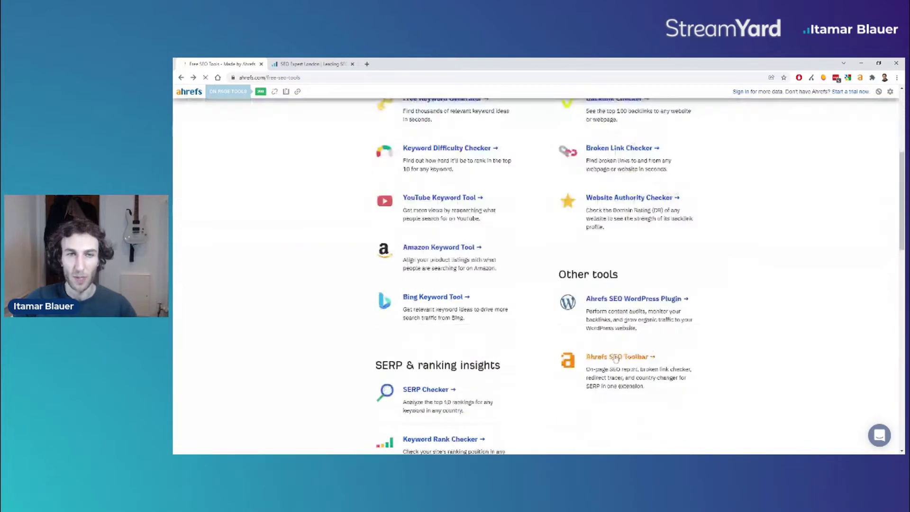
Step: Open the Ahrefs SEO Toolbar page and highlight the redirect tracer and SEO metrics features
click(611, 358)
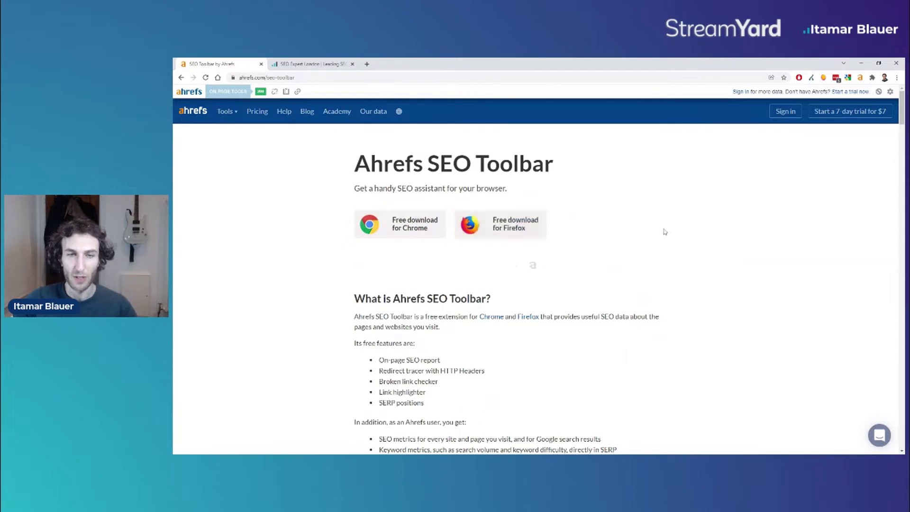
scroll(663, 231, down, 3)
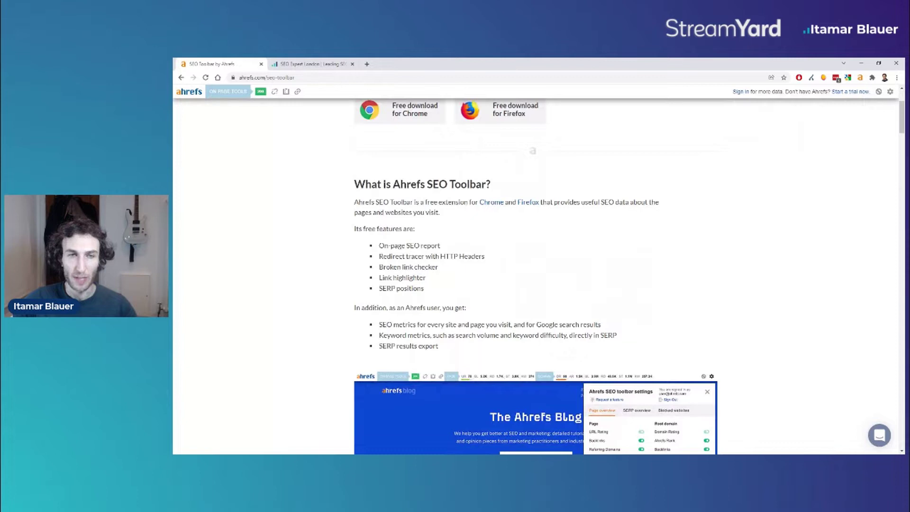
drag(378, 258, 458, 257)
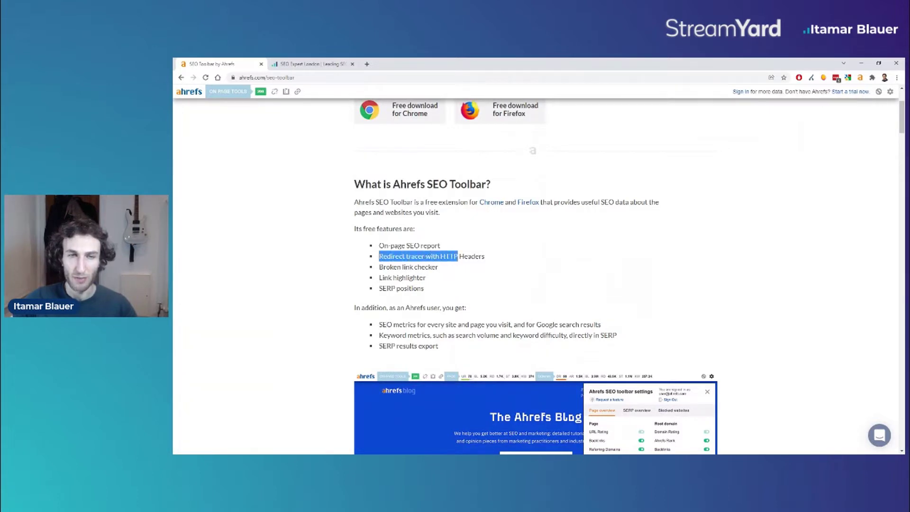
click(395, 275)
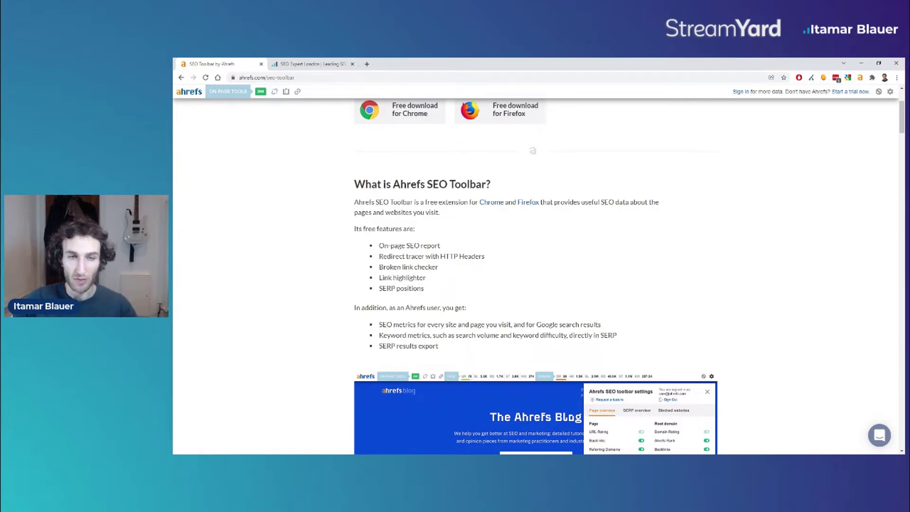
drag(378, 324, 578, 324)
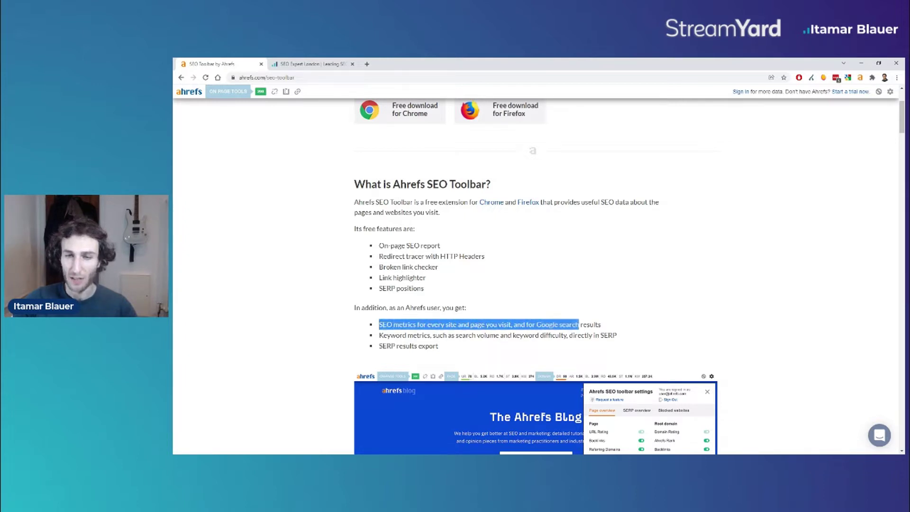
click(571, 315)
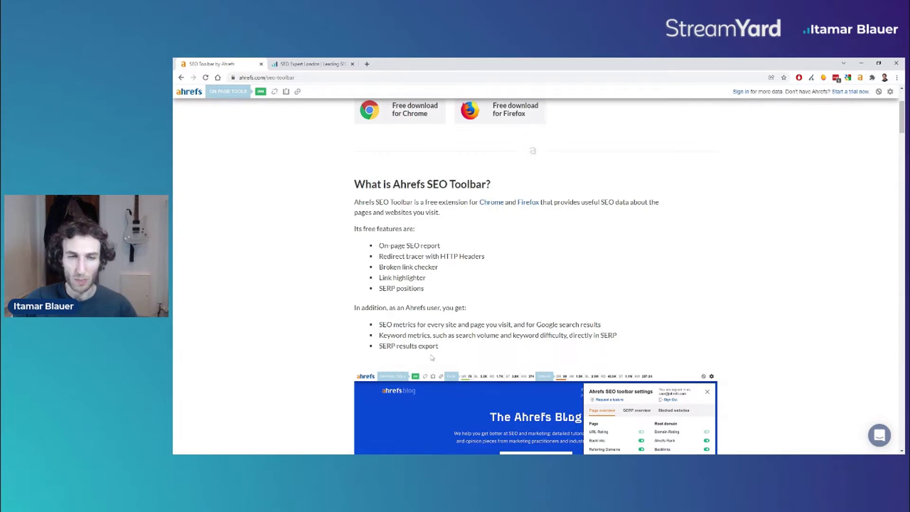
Step: Scroll through the rest of the feature list, then return to the top of the page
scroll(496, 322, down, 6)
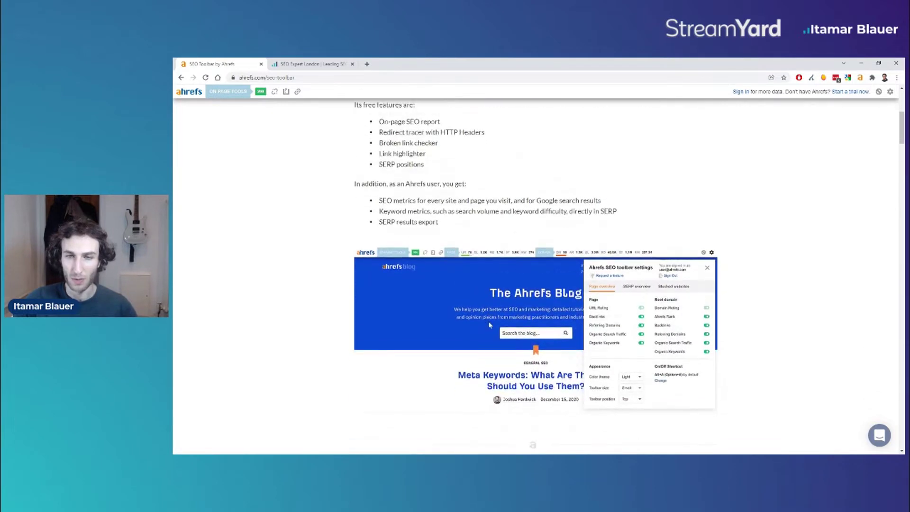
scroll(495, 322, down, 7)
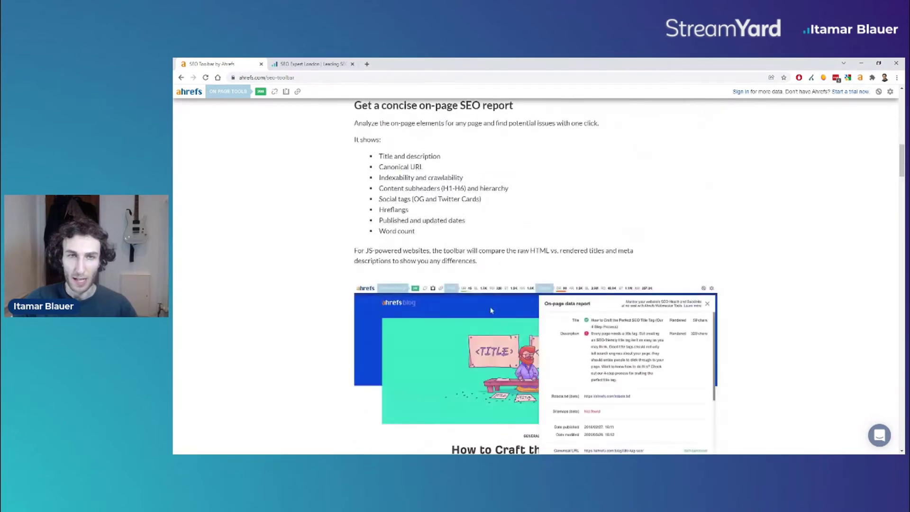
scroll(532, 405, down, 10)
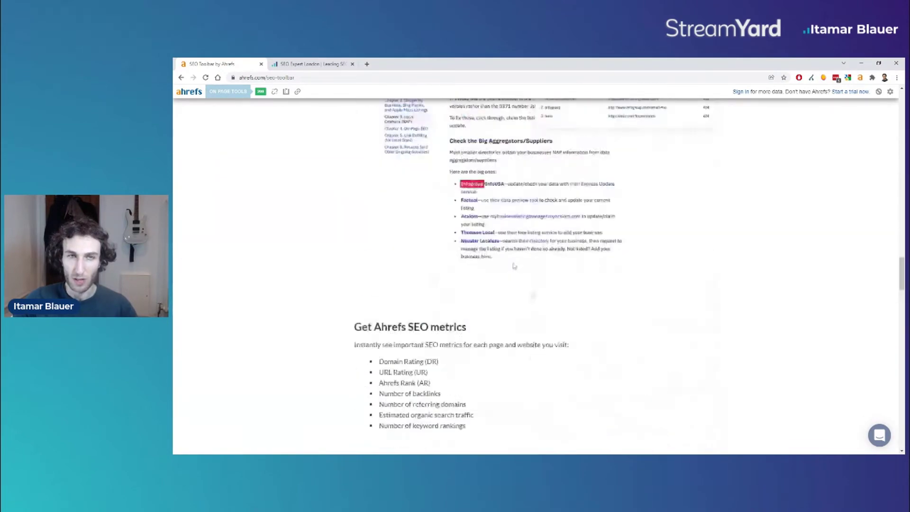
scroll(607, 236, down, 10)
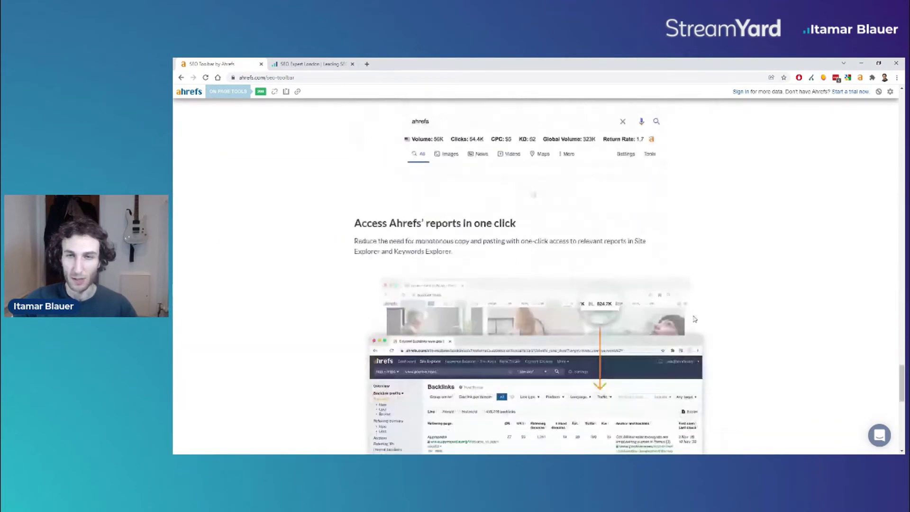
key(Home)
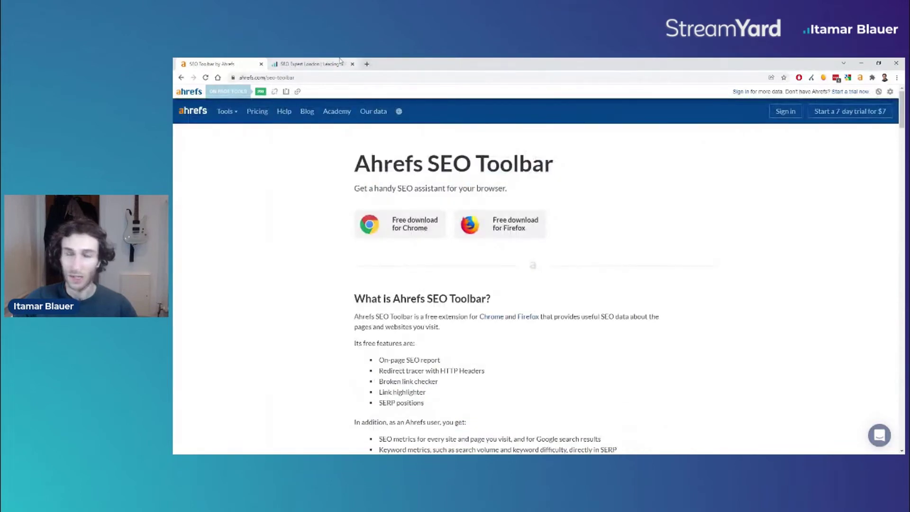
Step: Switch to the itamarblauer.com tab and toggle the Ahrefs toolbar off and back on
click(339, 60)
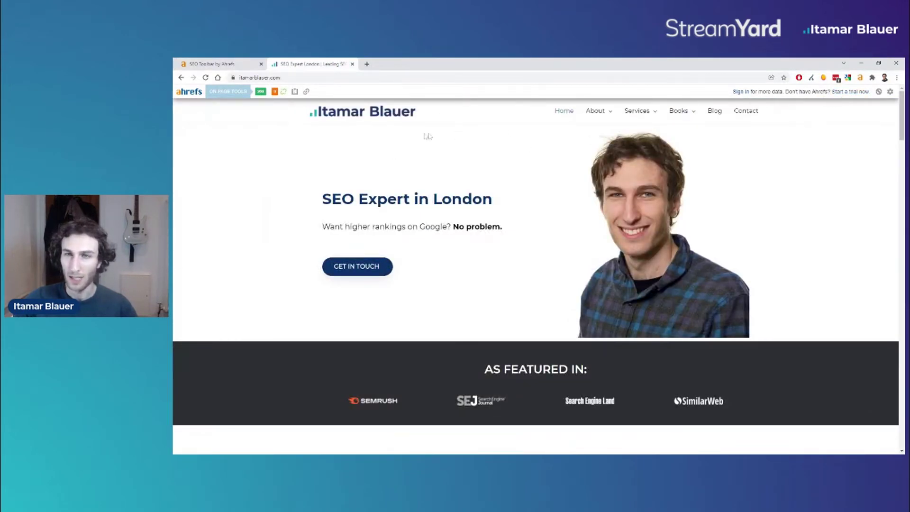
click(859, 78)
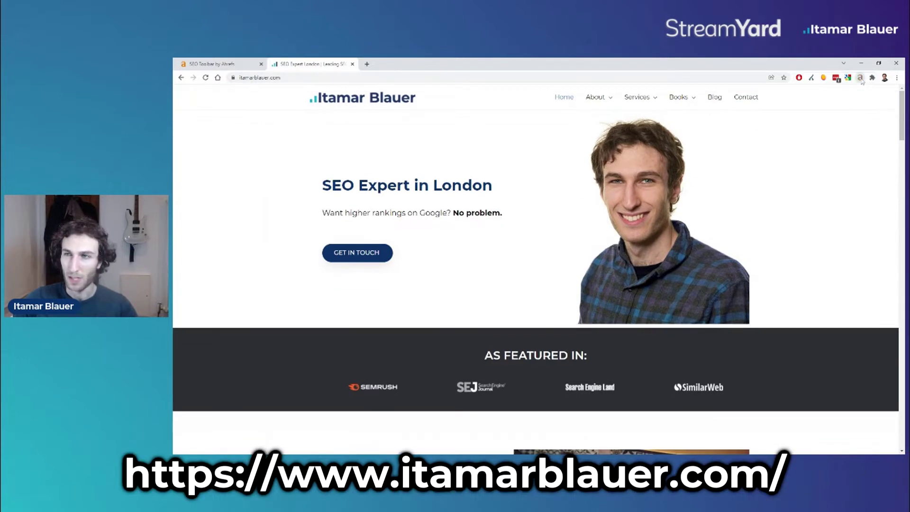
click(861, 79)
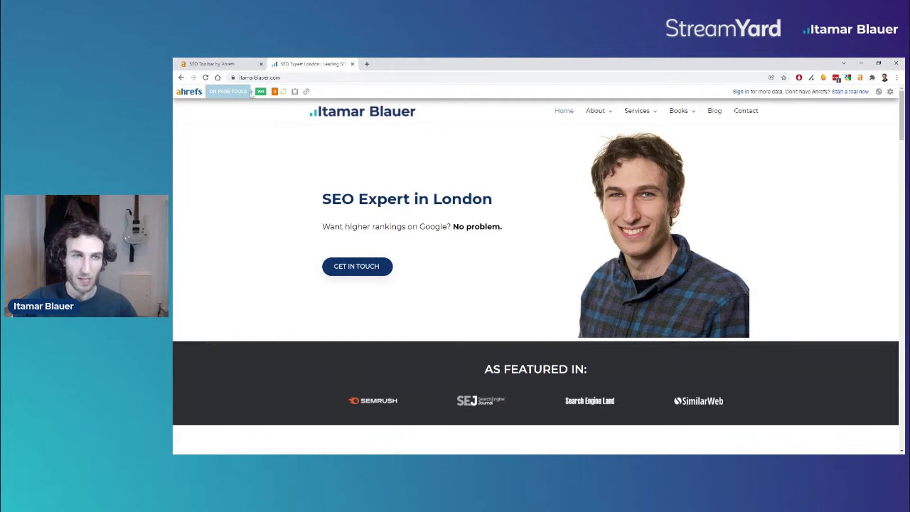
Step: Enable SERP position numbers in the toolbar's SERP overview settings, then close the settings
click(889, 92)
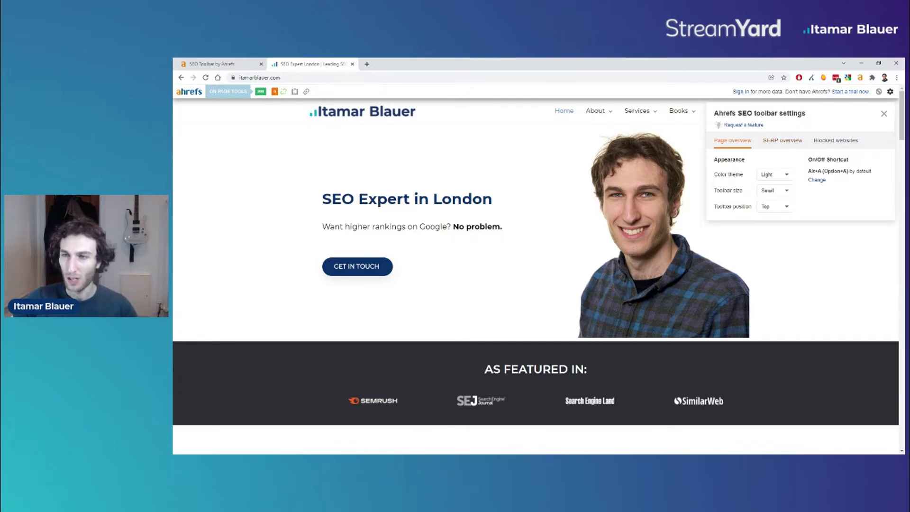
click(788, 142)
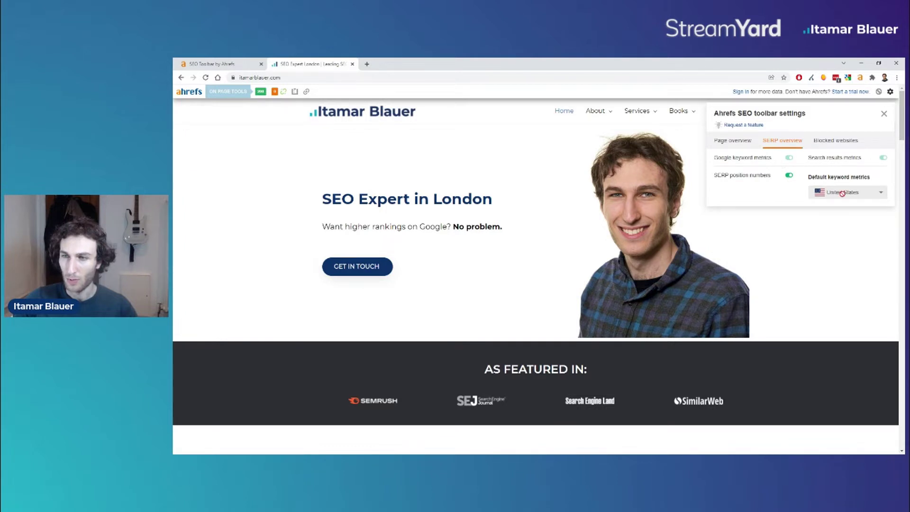
click(789, 176)
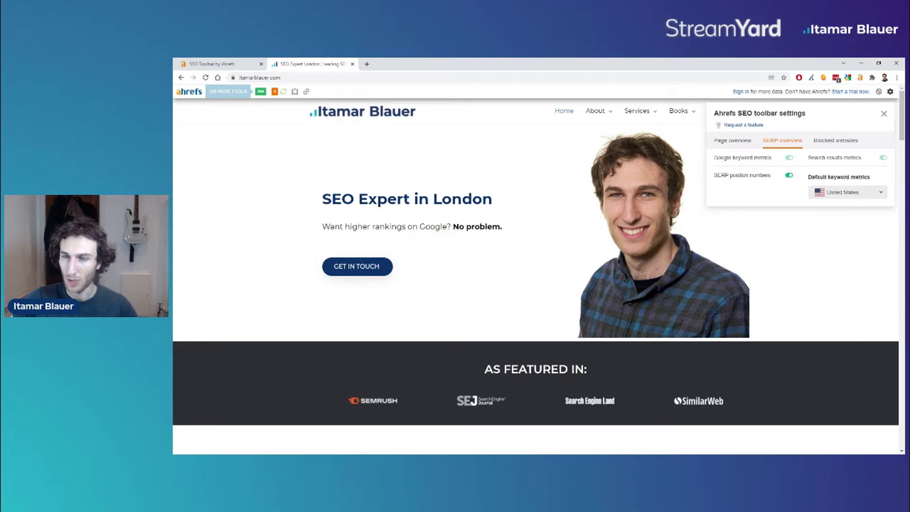
click(835, 139)
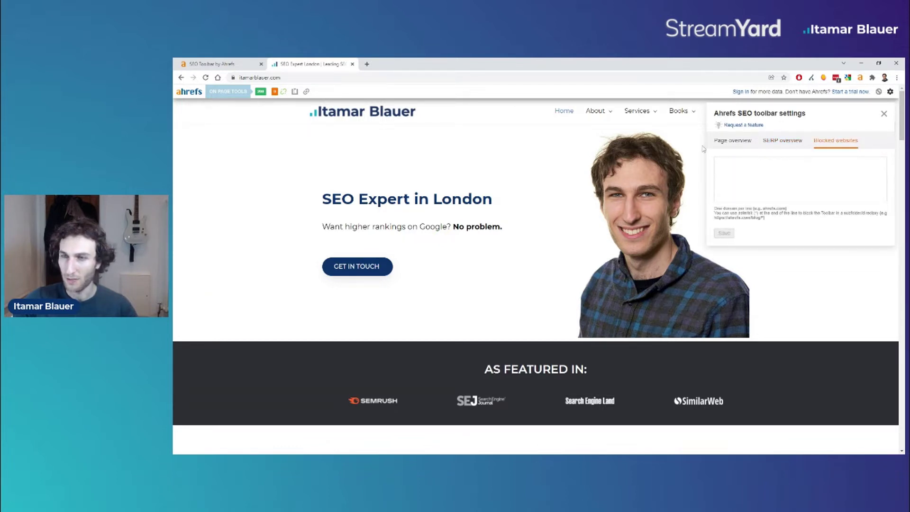
click(789, 143)
click(889, 91)
click(889, 92)
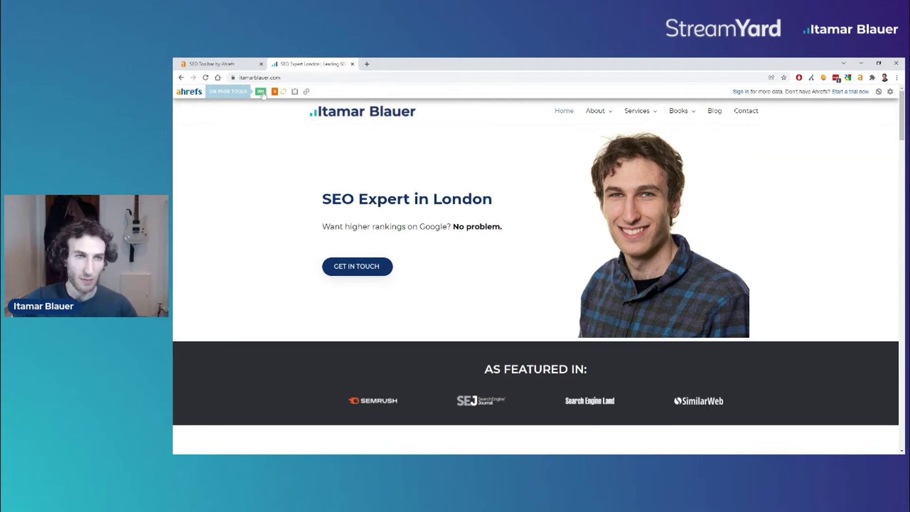
Step: Open the redirect path report and expand the HTTP headers for itamarblauer.com
scroll(265, 93, down, 5)
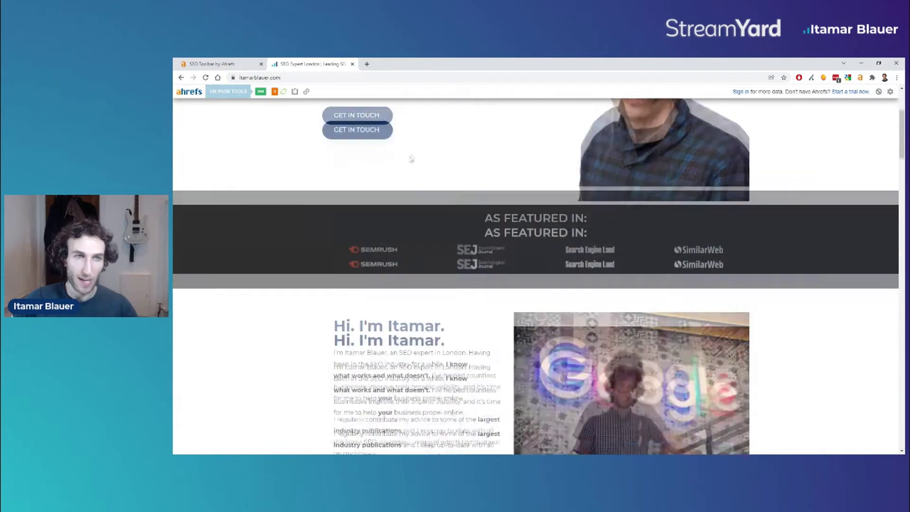
scroll(265, 95, up, 5)
click(262, 93)
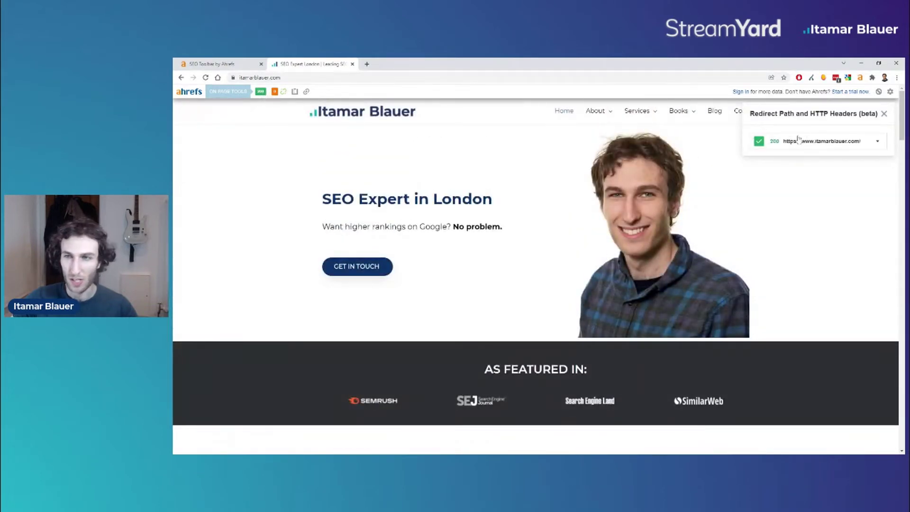
click(834, 142)
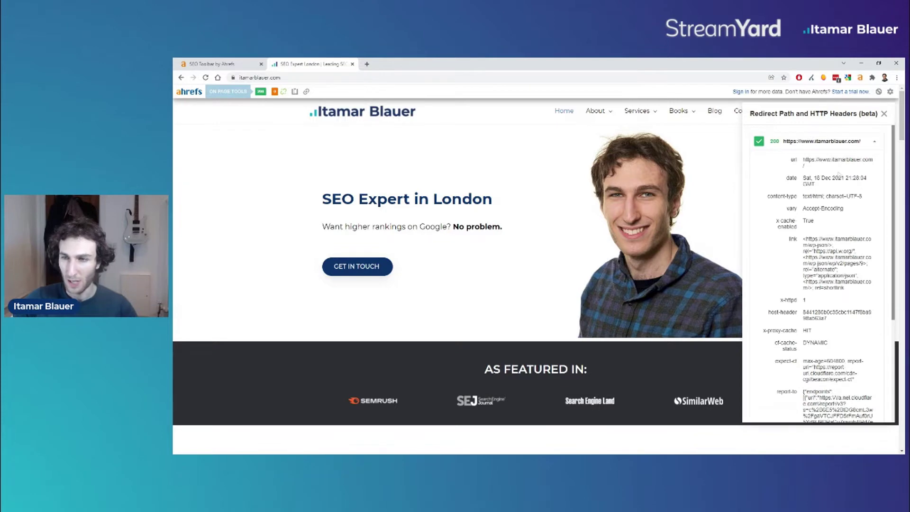
scroll(836, 166, down, 3)
scroll(829, 147, up, 3)
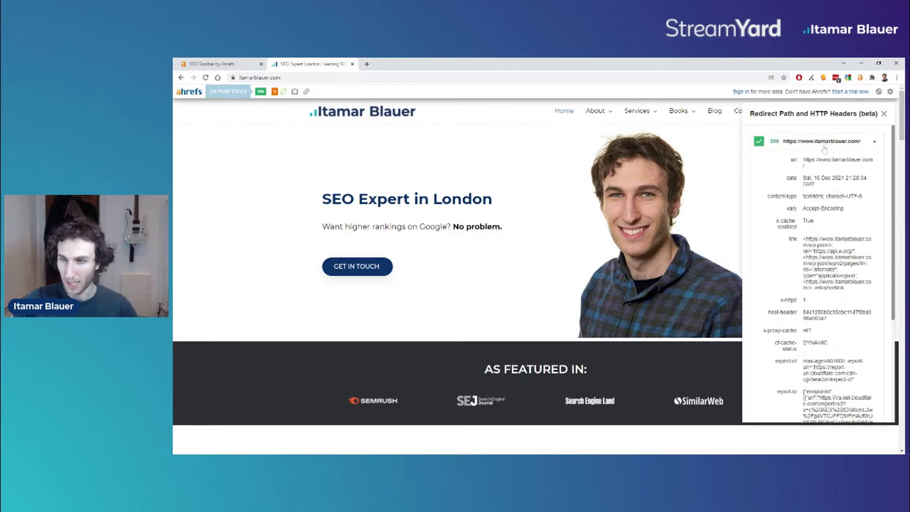
Step: Close the redirect details and scan the homepage for broken links, finding none
click(874, 142)
click(884, 114)
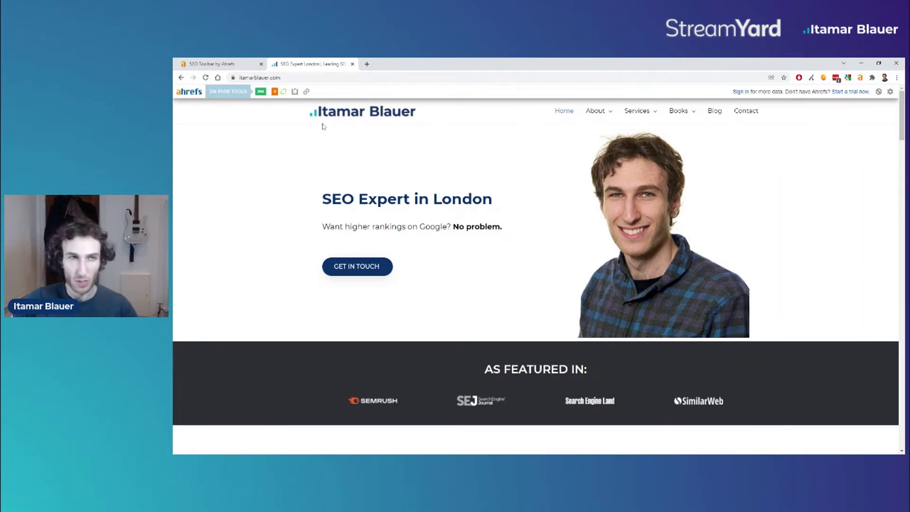
click(274, 92)
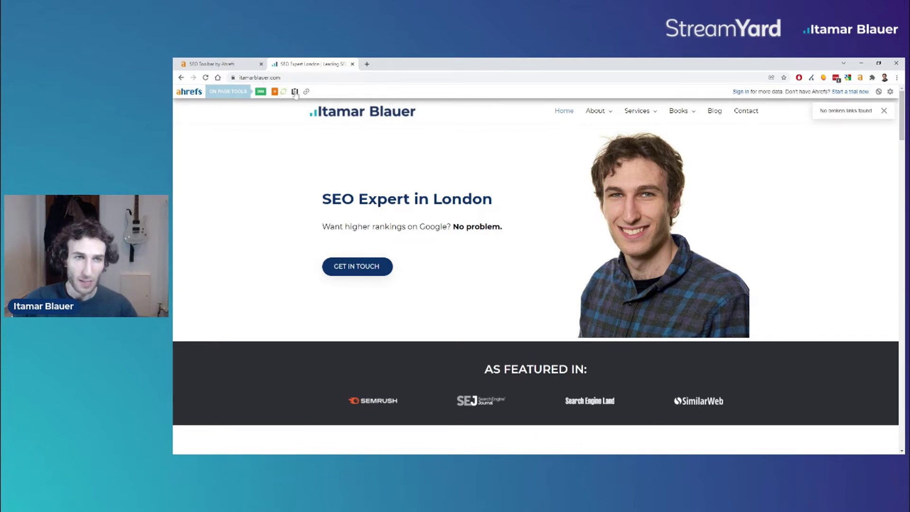
Step: Open the homepage's on-page data report and scroll through its contents
click(294, 92)
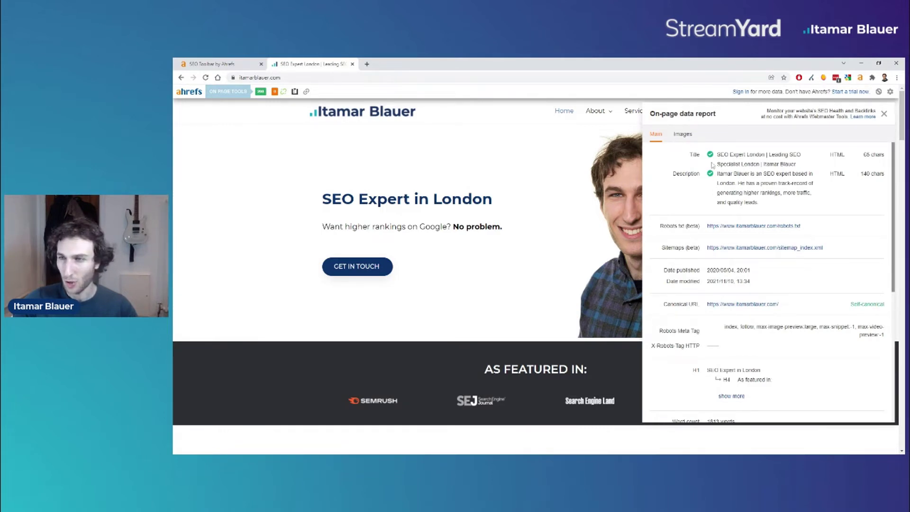
scroll(872, 172, down, 2)
scroll(808, 184, up, 2)
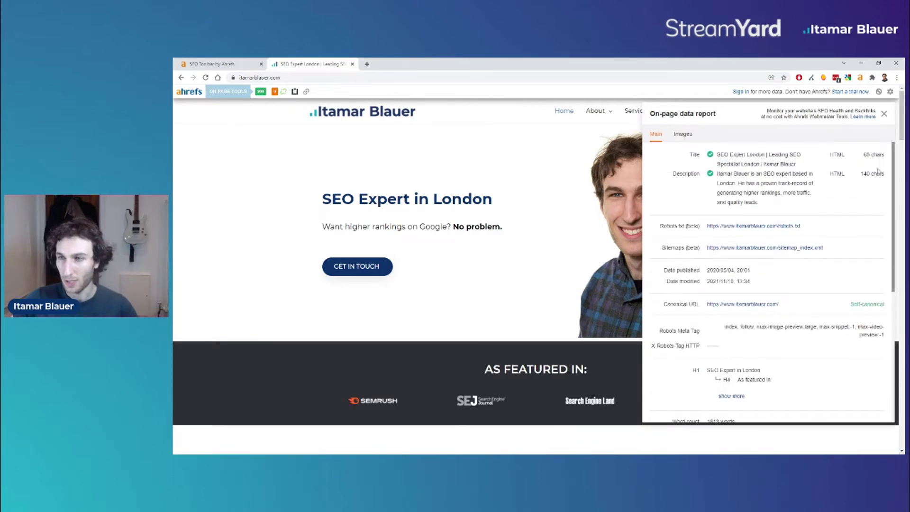
scroll(794, 202, down, 2)
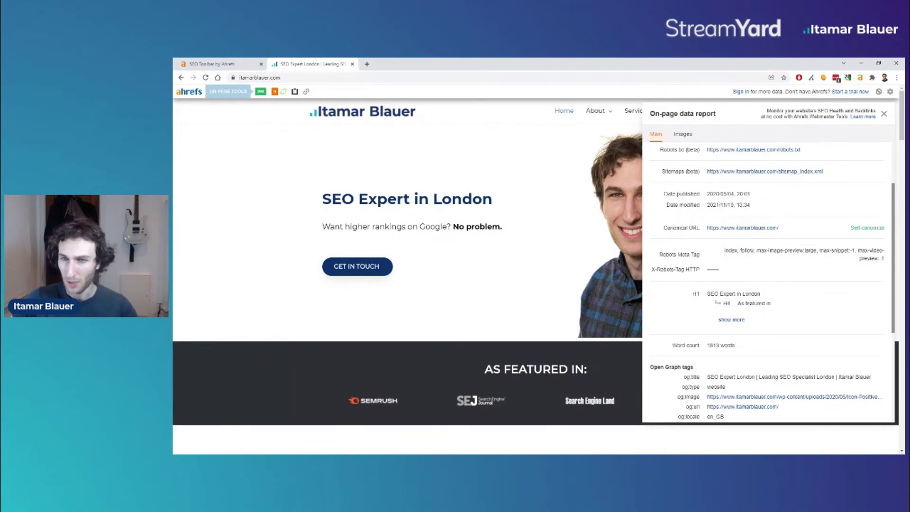
scroll(690, 203, down, 1)
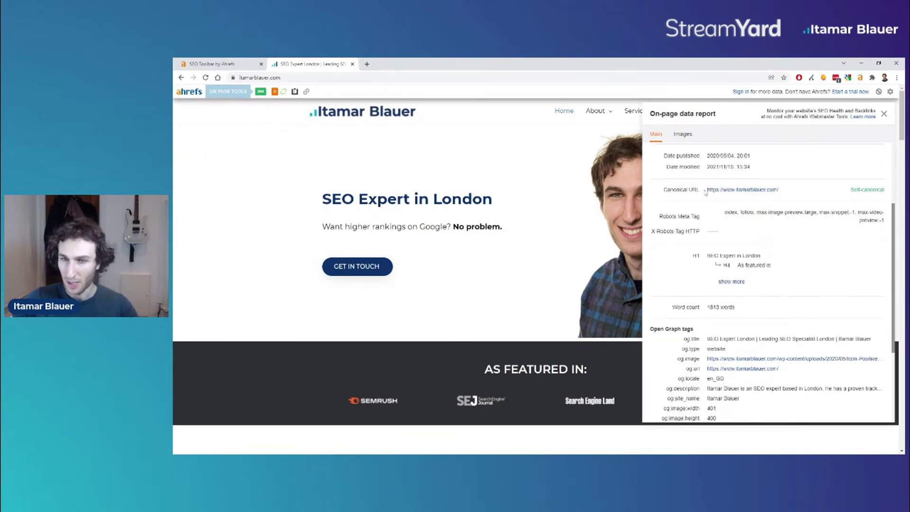
scroll(683, 201, down, 1)
scroll(693, 256, down, 1)
scroll(592, 255, up, 1)
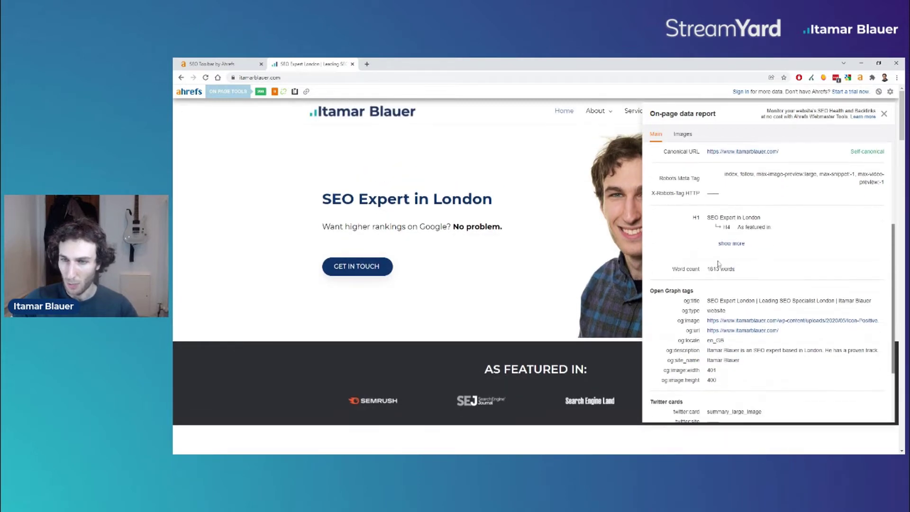
Step: Expand the full list of page headings under H1
click(731, 243)
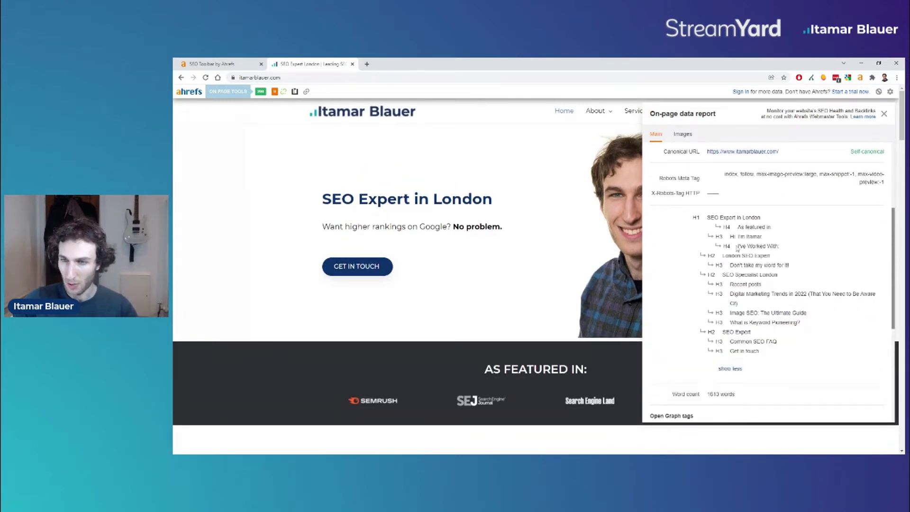
drag(703, 213, 771, 364)
click(771, 364)
scroll(758, 308, down, 4)
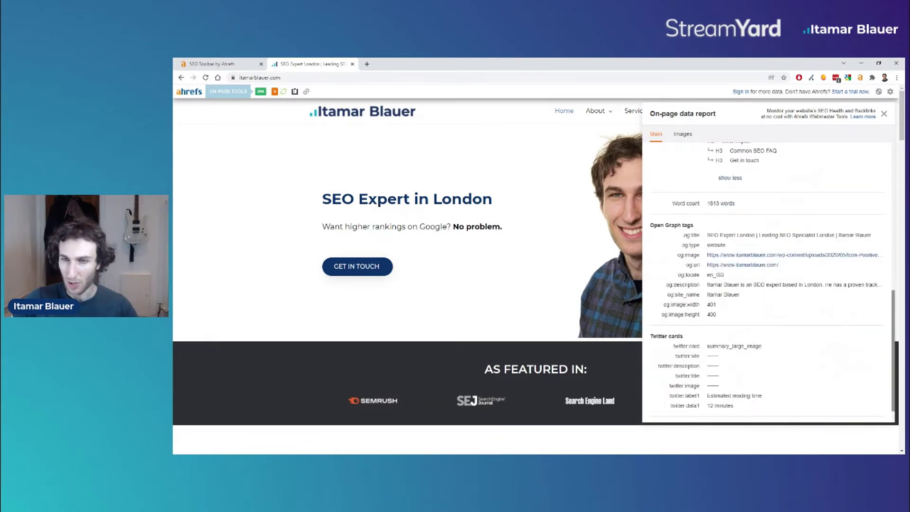
scroll(667, 234, down, 1)
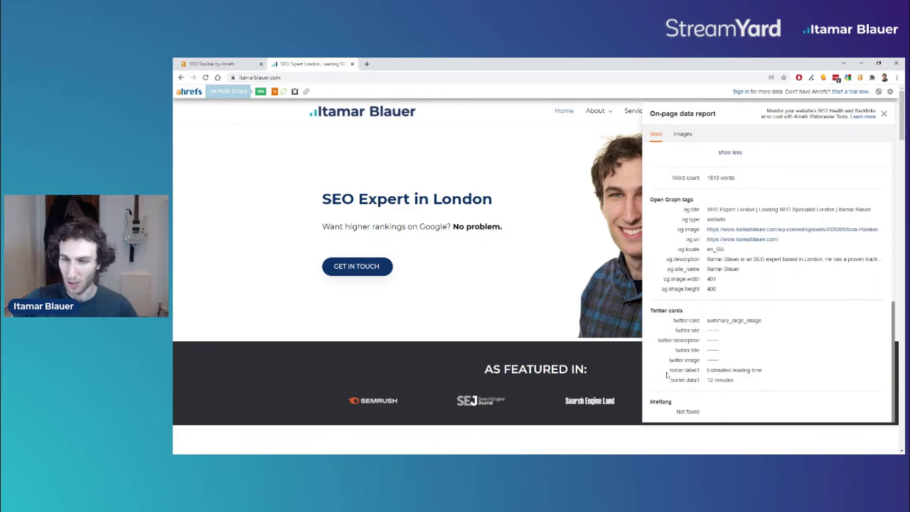
scroll(698, 315, up, 10)
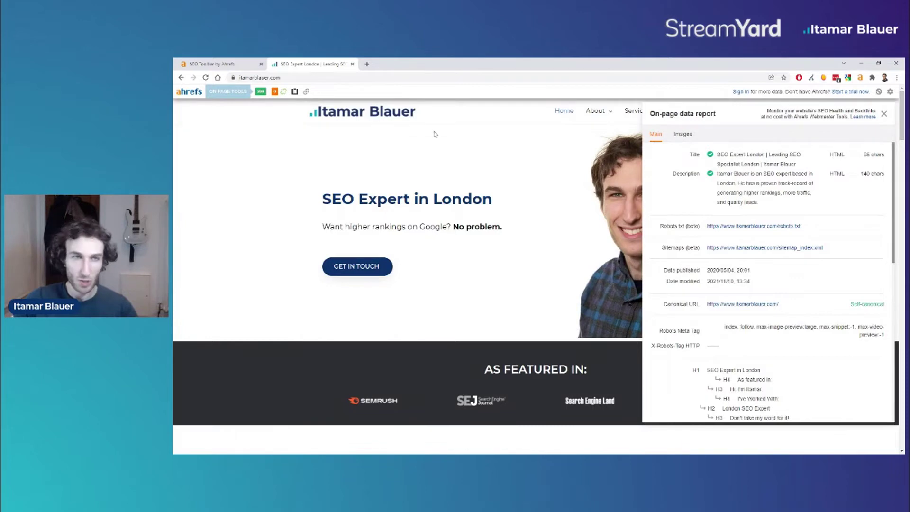
Step: Switch to the Images list showing each homepage image's alt text and missing title
click(682, 135)
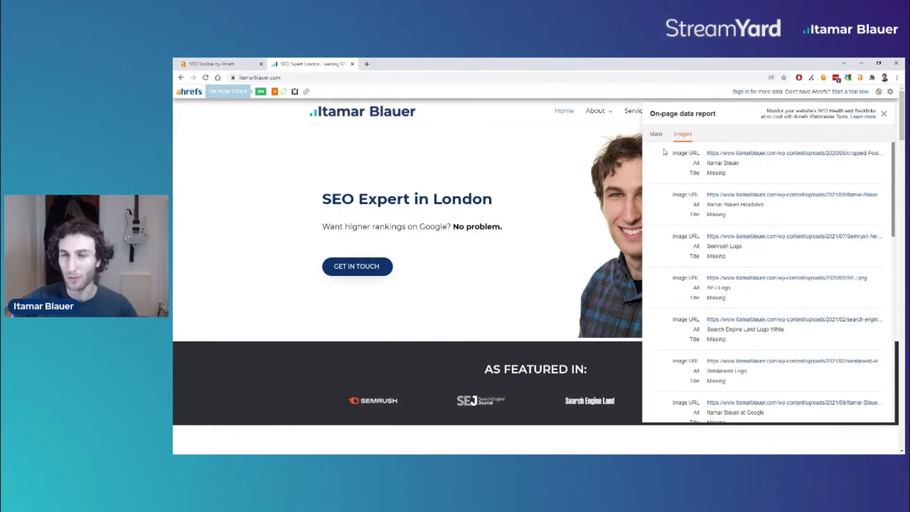
scroll(503, 249, down, 10)
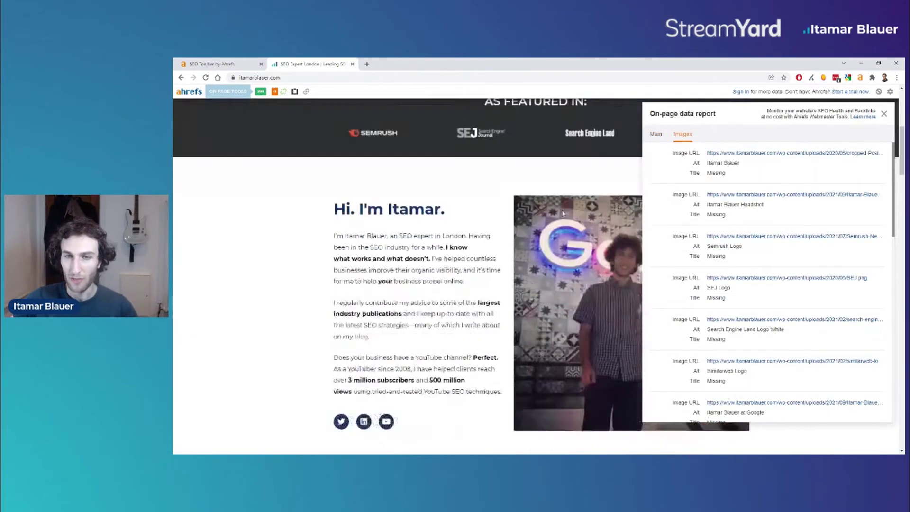
scroll(503, 249, down, 2)
scroll(503, 249, up, 15)
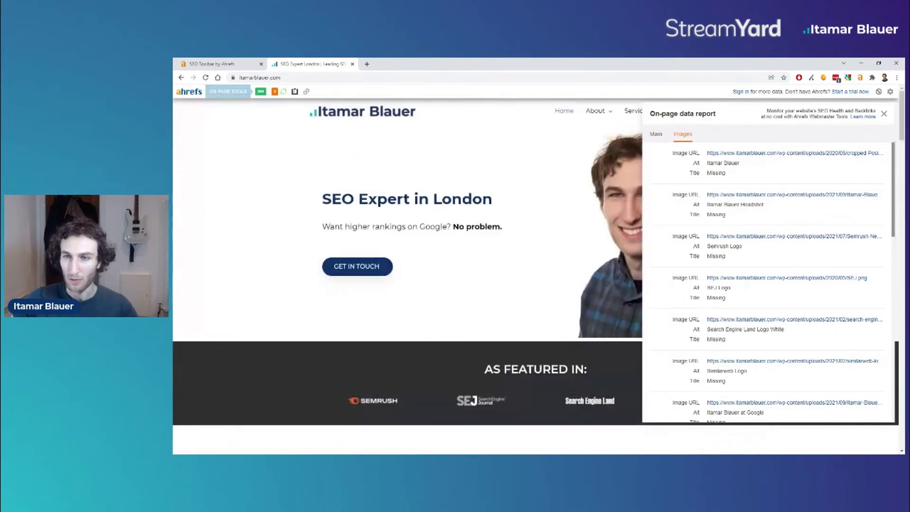
scroll(564, 208, down, 5)
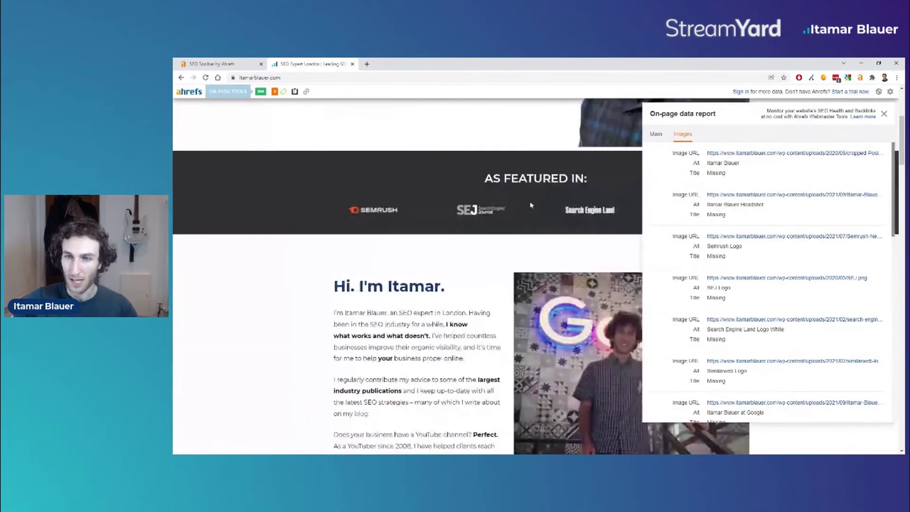
scroll(529, 208, down, 8)
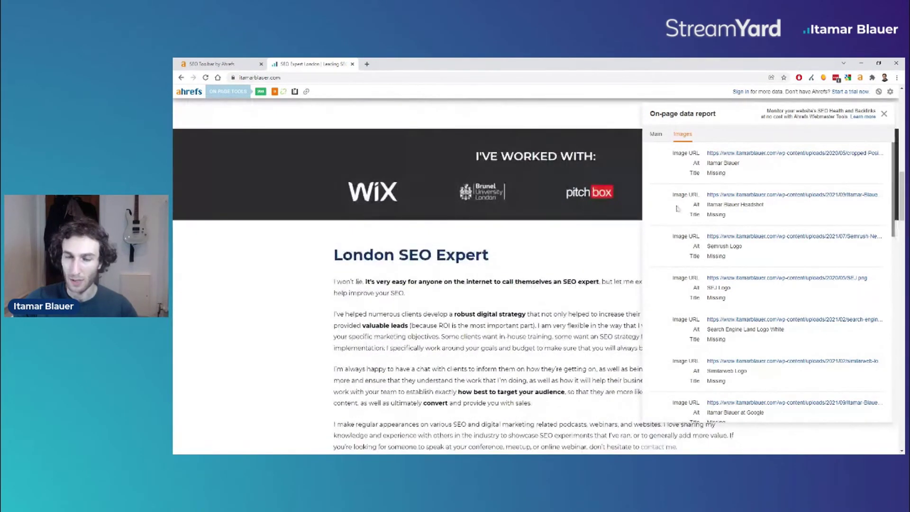
scroll(679, 209, up, 6)
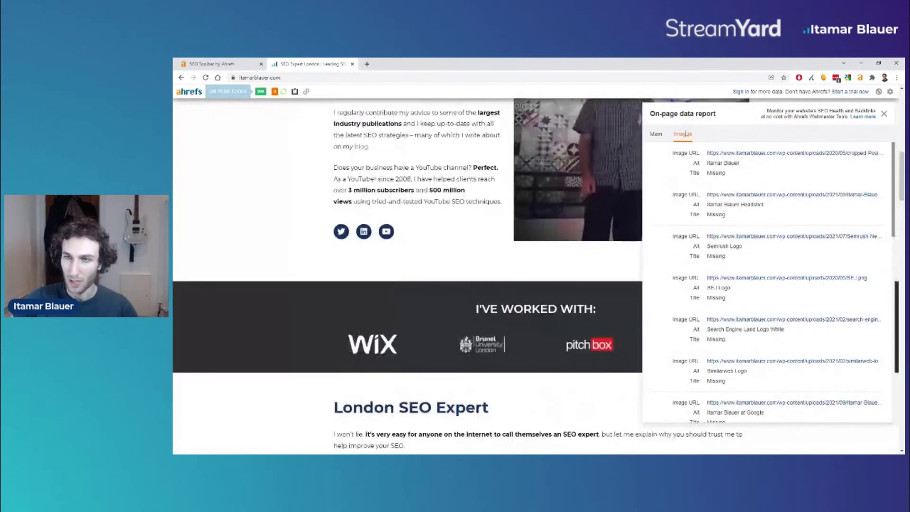
Step: Close the on-page report and open the outgoing links count showing 50 links
click(883, 114)
scroll(329, 156, up, 3)
scroll(329, 157, up, 4)
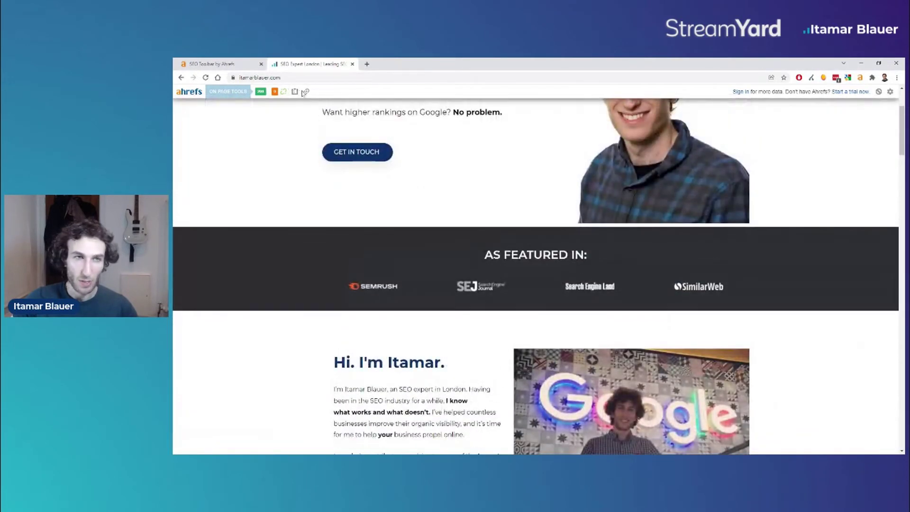
click(307, 92)
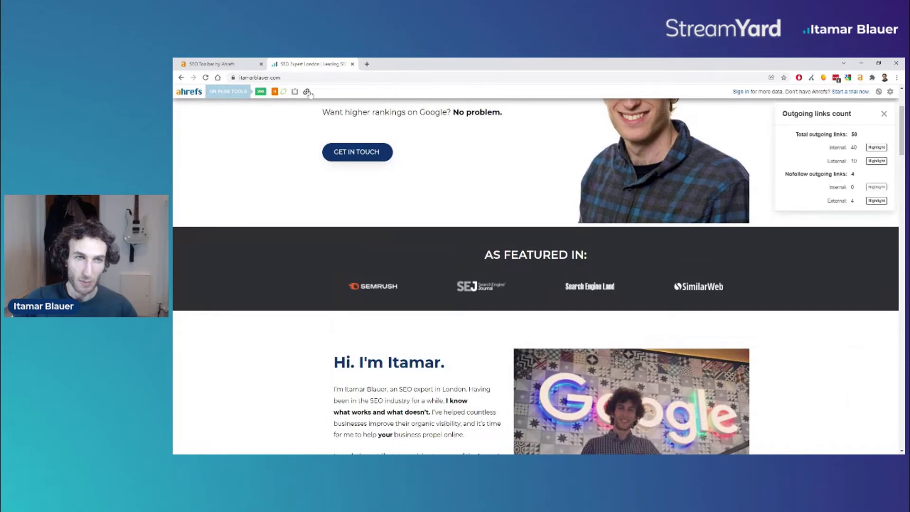
scroll(741, 179, up, 3)
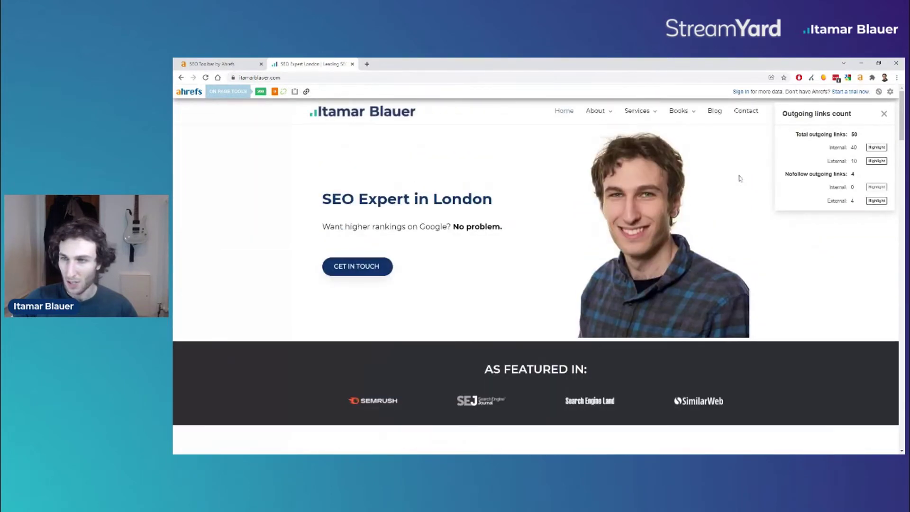
Step: Highlight the page's 40 internal links, then its 10 external links
click(883, 148)
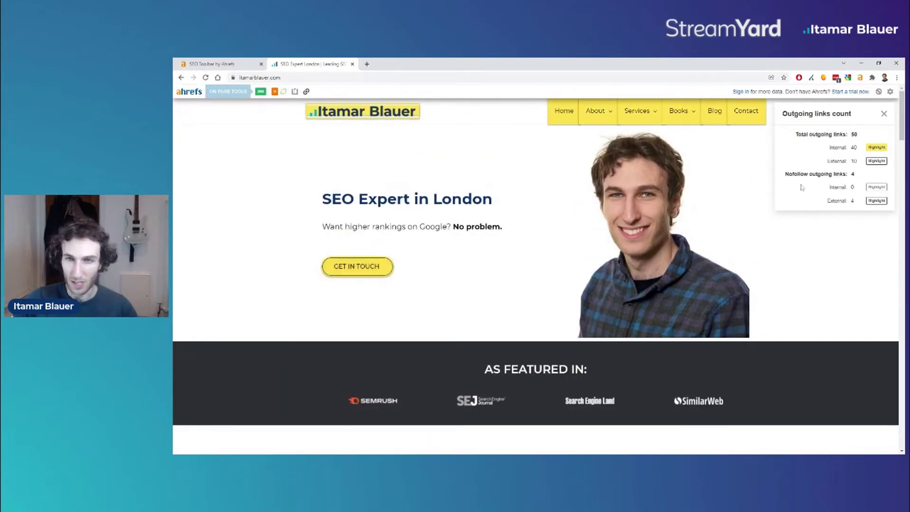
scroll(439, 209, down, 8)
scroll(439, 209, up, 2)
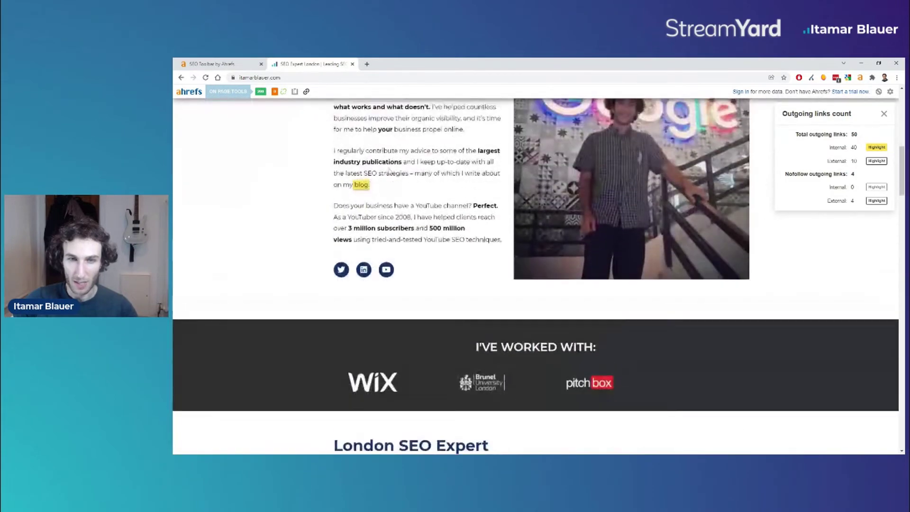
scroll(568, 208, down, 15)
scroll(739, 209, up, 8)
scroll(739, 209, up, 5)
click(876, 160)
scroll(524, 255, up, 3)
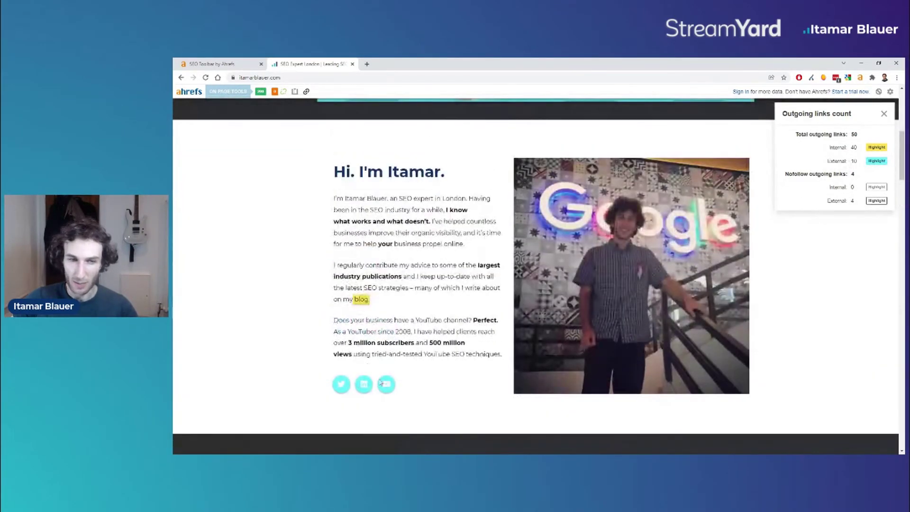
scroll(524, 255, up, 6)
Step: Turn off the internal link highlights, then the external link highlights
click(875, 147)
scroll(545, 209, down, 3)
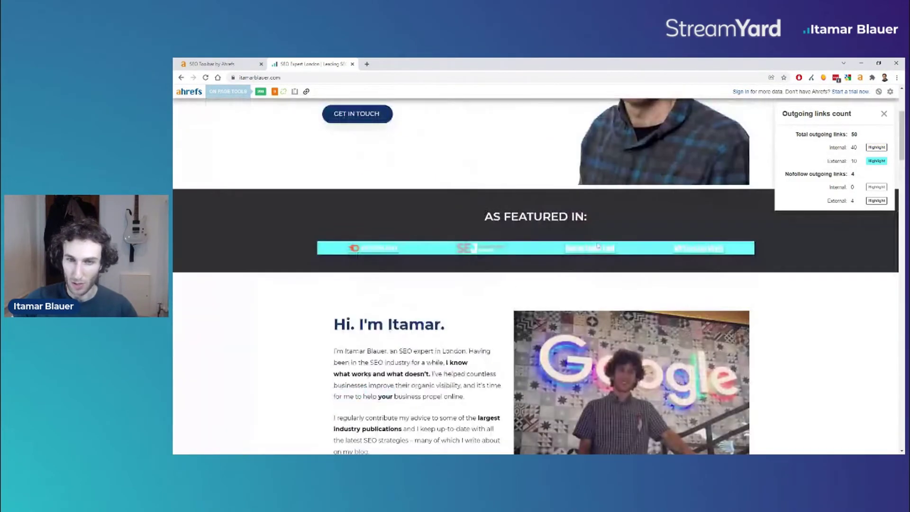
scroll(671, 231, up, 3)
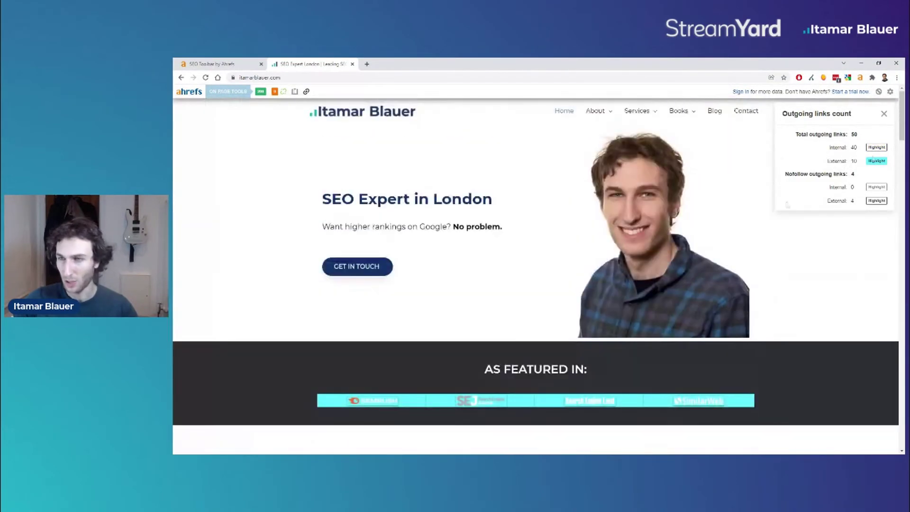
click(876, 161)
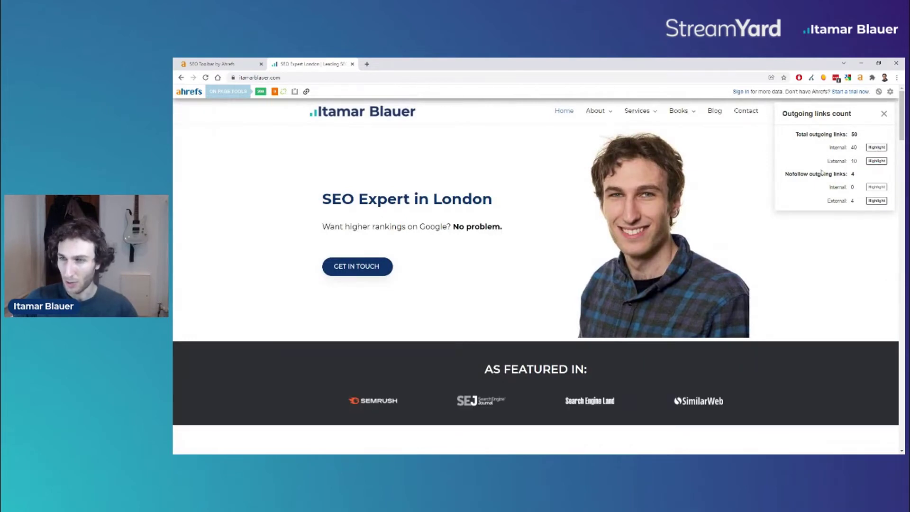
Step: Highlight the page's external and internal links and scroll to see them
scroll(753, 199, down, 10)
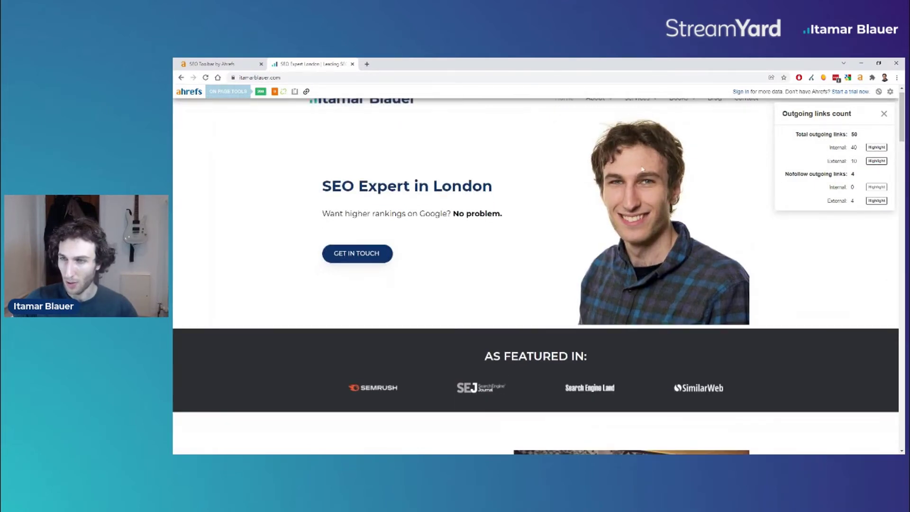
scroll(767, 226, down, 15)
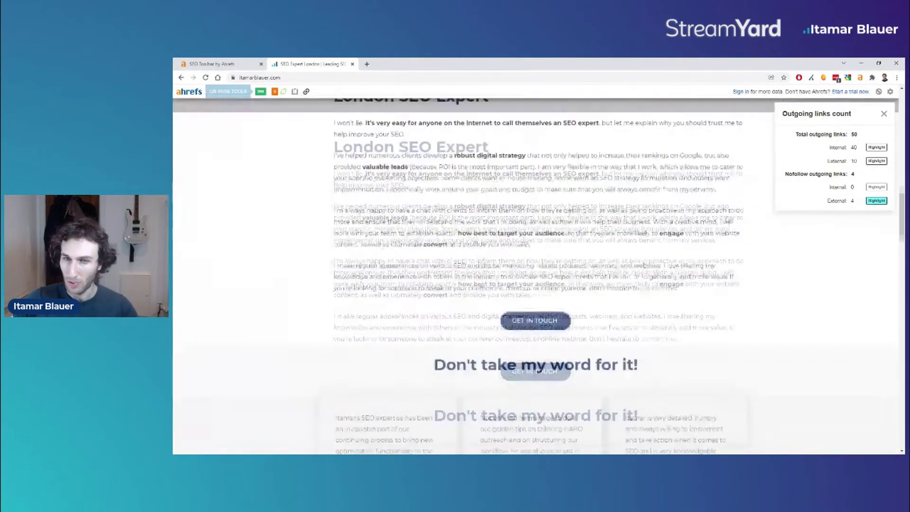
scroll(722, 219, up, 8)
scroll(722, 220, up, 15)
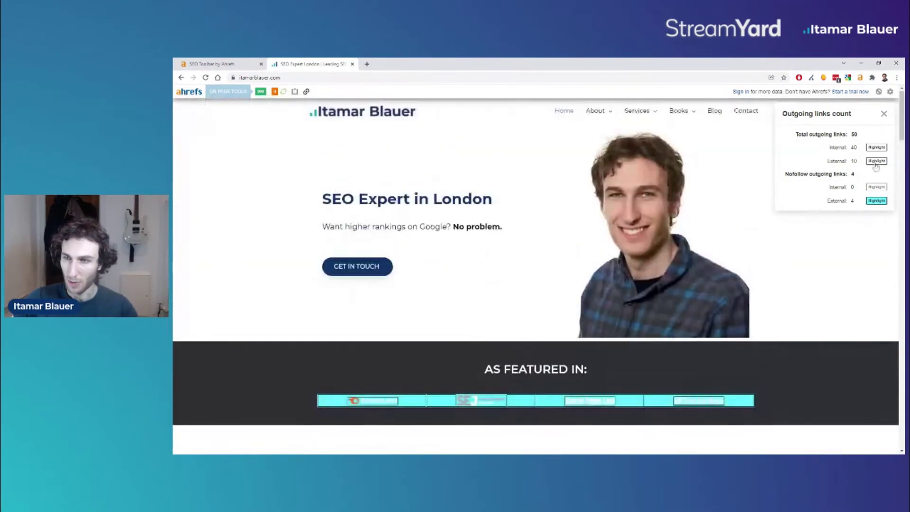
click(876, 161)
click(876, 148)
scroll(745, 216, down, 10)
scroll(745, 216, down, 15)
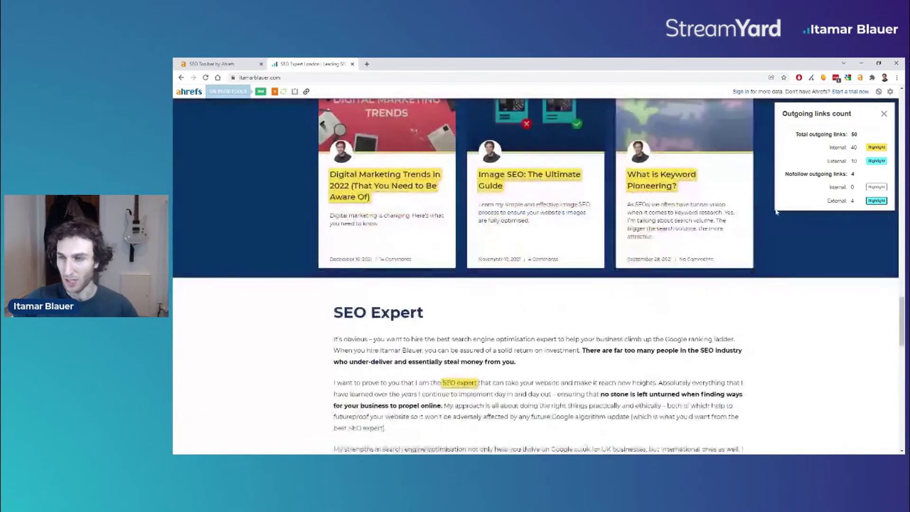
Step: Turn off internal, external and nofollow external highlights and close the outgoing links panel
click(876, 147)
click(876, 161)
click(875, 201)
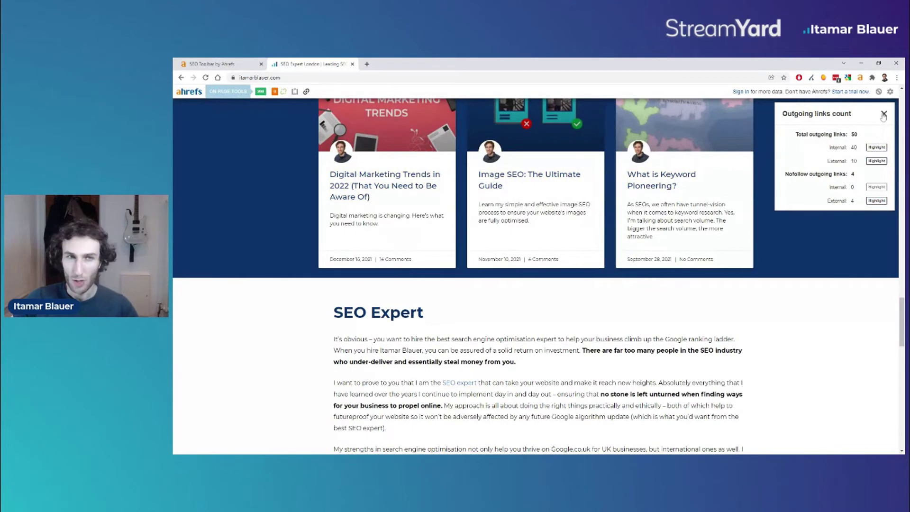
click(883, 114)
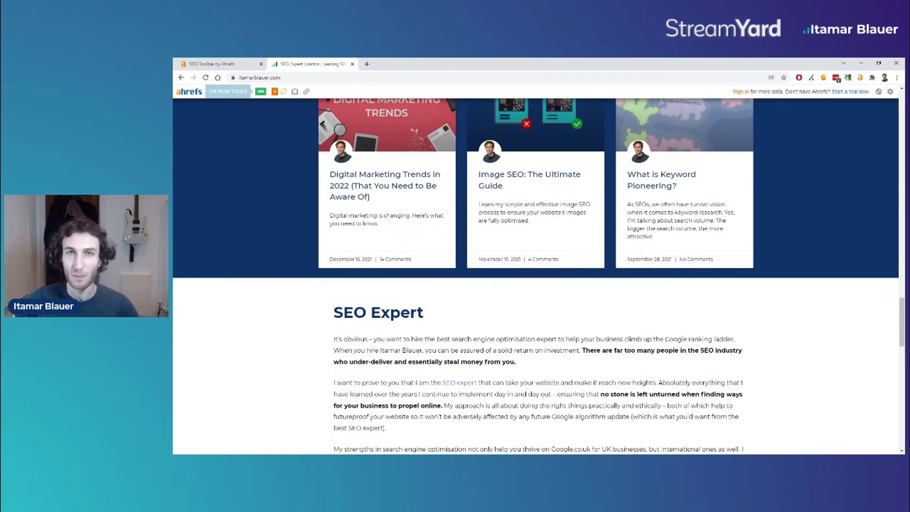
Step: Select the 'Monthly data limit hit' message, then reopen the outgoing links count showing 50 links
scroll(806, 151, up, 5)
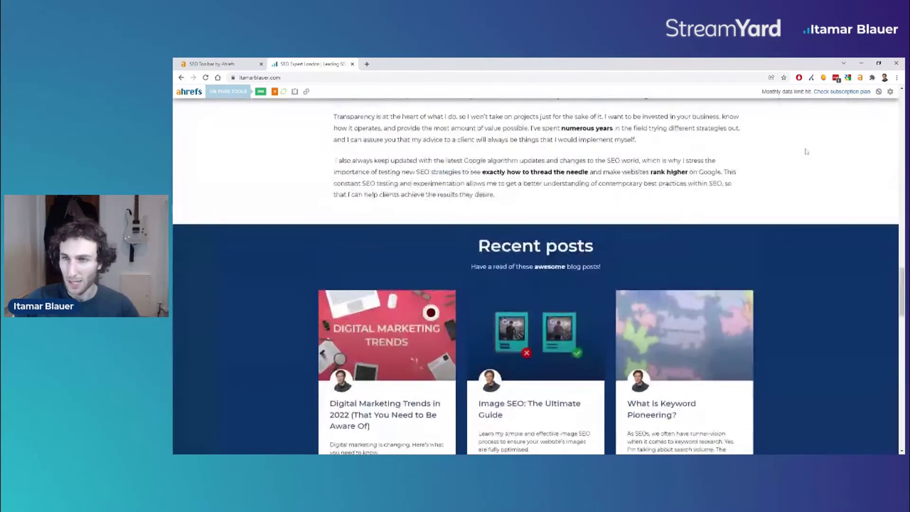
scroll(806, 151, up, 10)
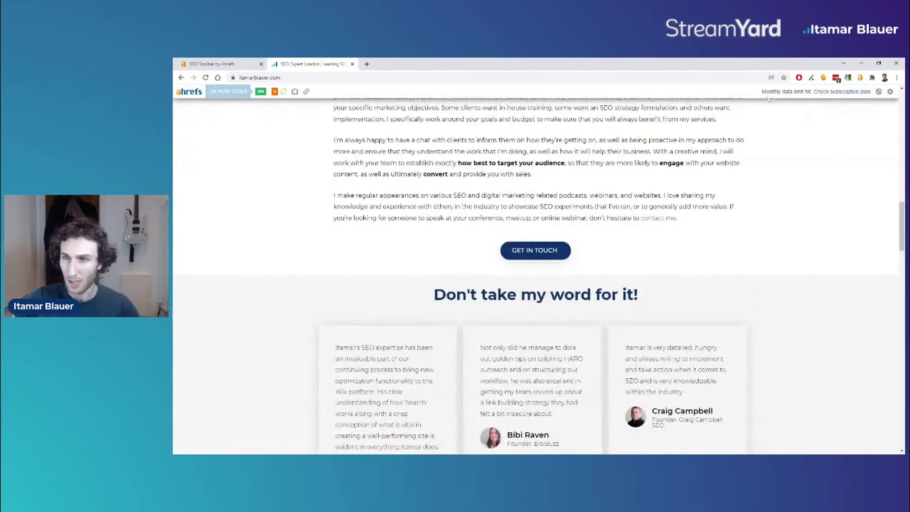
mouse_move(761, 92)
mouse_down()
mouse_move(844, 91)
mouse_move(761, 93)
mouse_up()
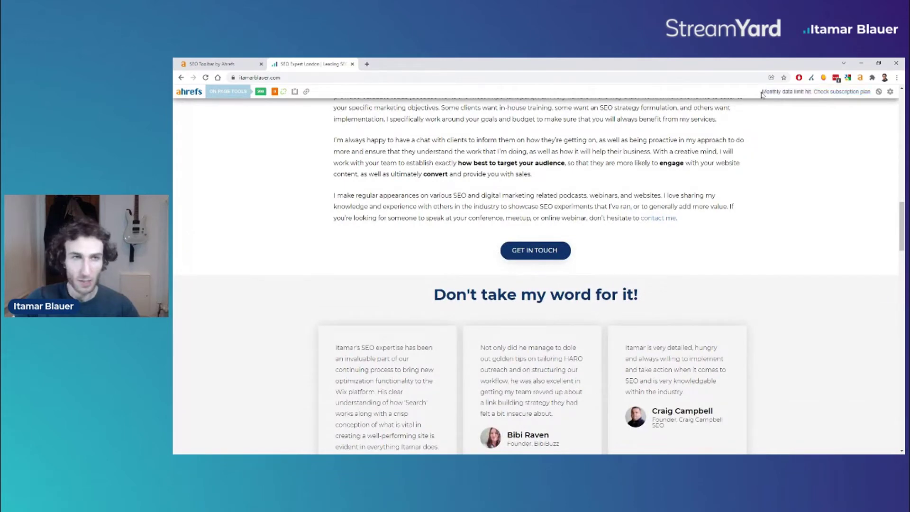
scroll(365, 187, up, 8)
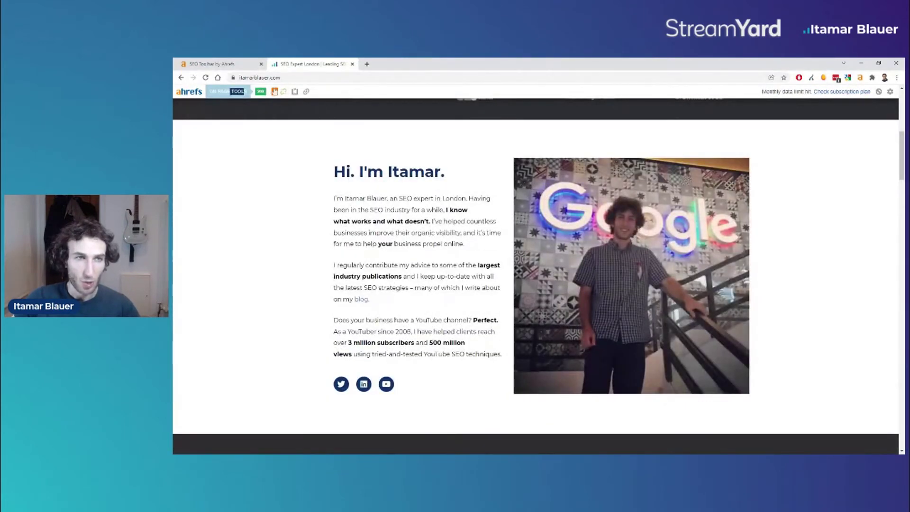
click(306, 91)
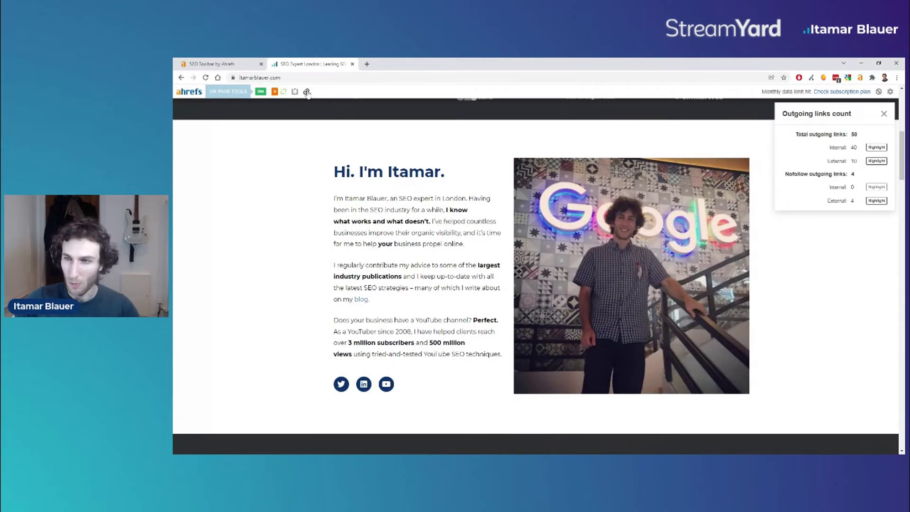
Step: Rerun the broken-link check, dismiss the no-broken-links notice, and open the redirect path report
click(306, 91)
click(294, 92)
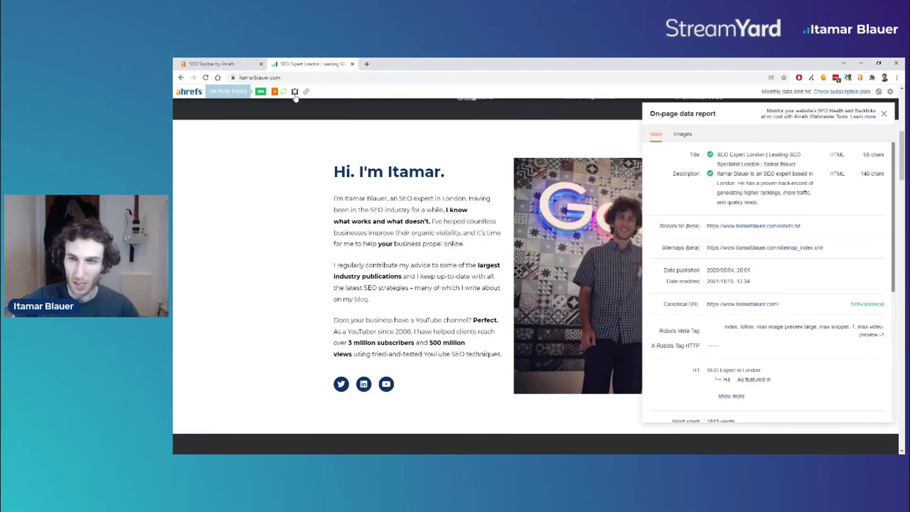
click(295, 93)
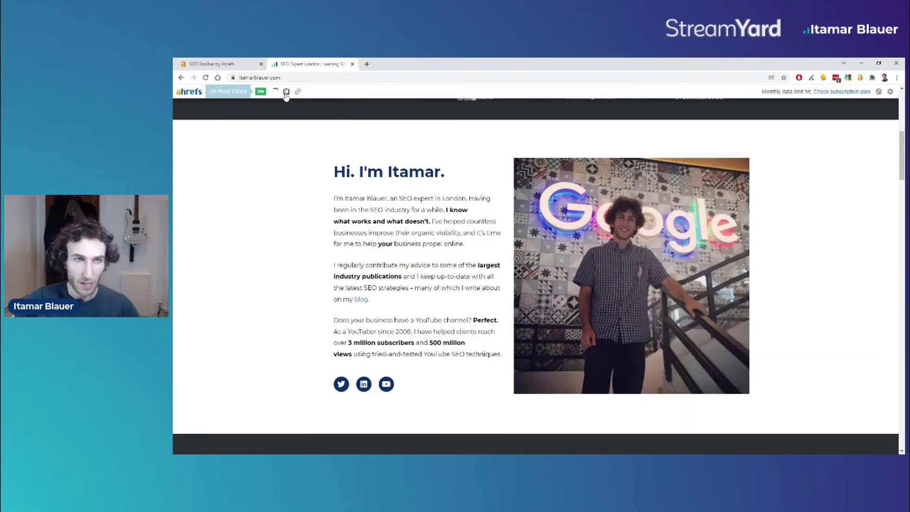
scroll(275, 94, up, 2)
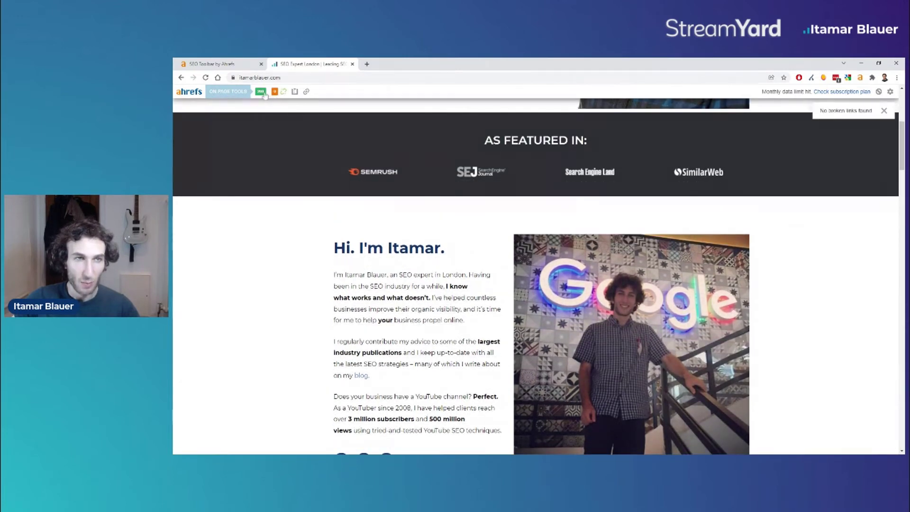
click(883, 112)
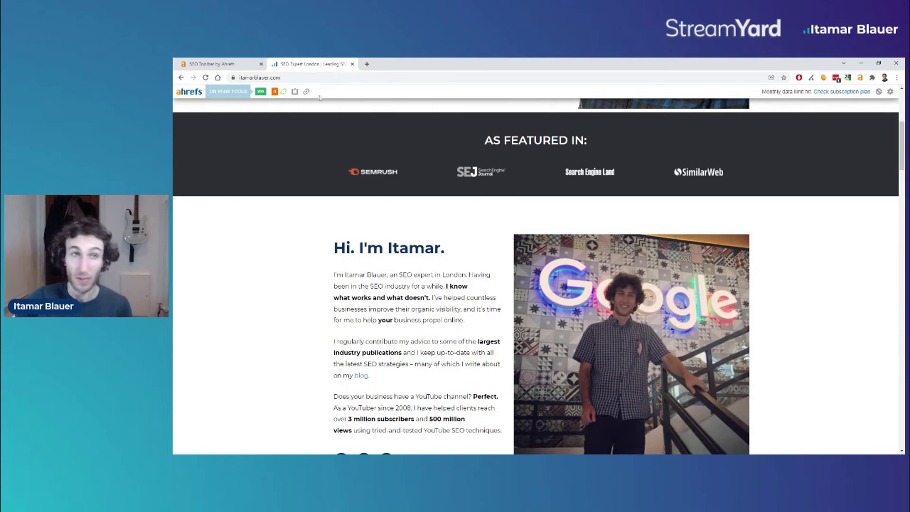
click(260, 92)
Step: Expand the homepage URL's HTTP headers, browse the on-page report, then close both panels
scroll(379, 148, up, 5)
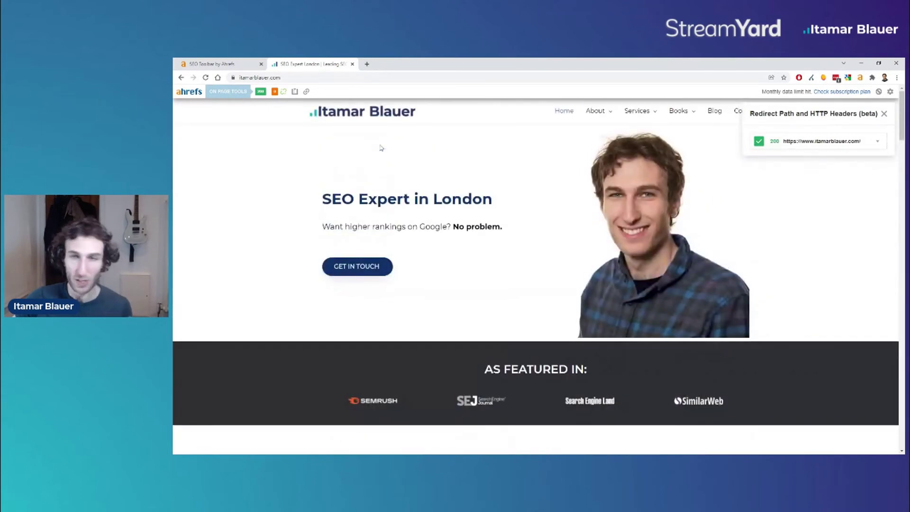
click(777, 142)
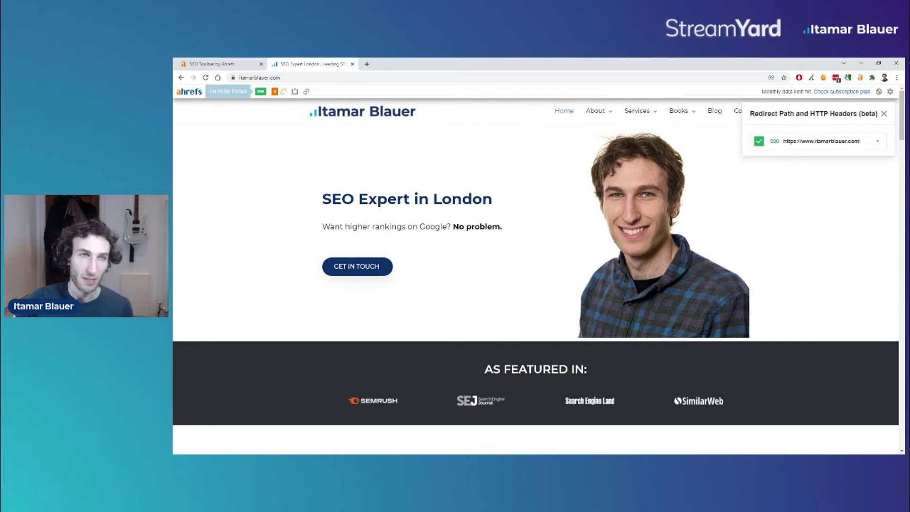
click(294, 92)
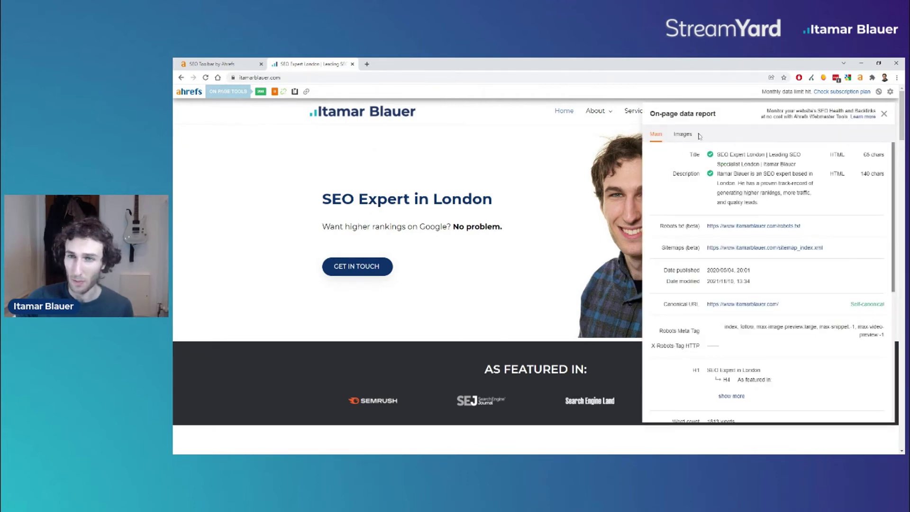
scroll(790, 203, down, 3)
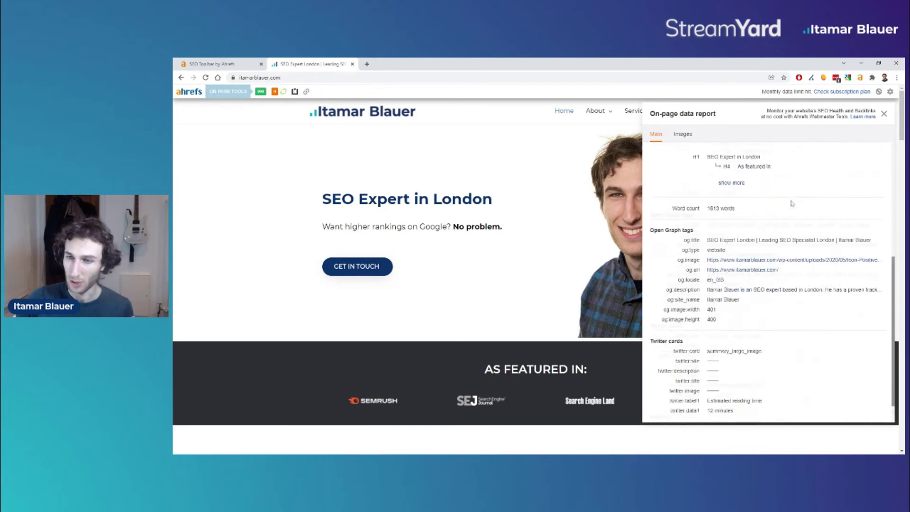
scroll(773, 220, up, 3)
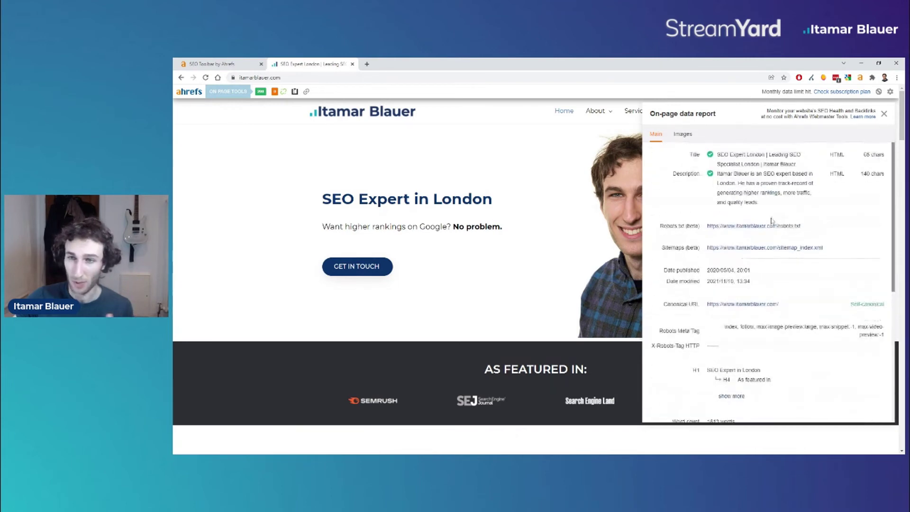
click(883, 115)
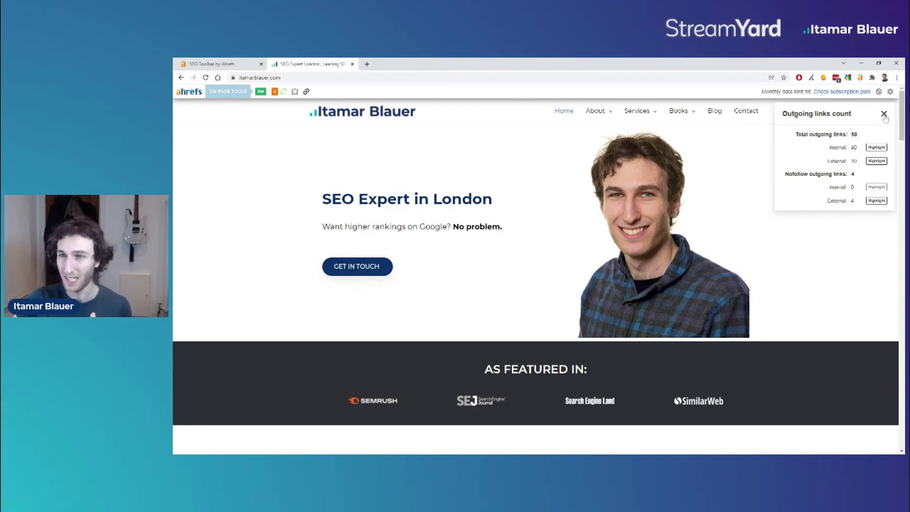
click(884, 114)
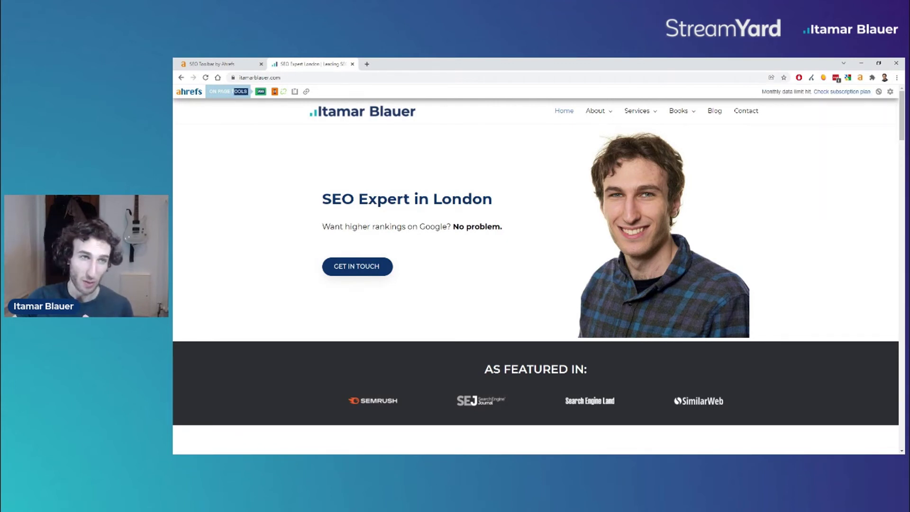